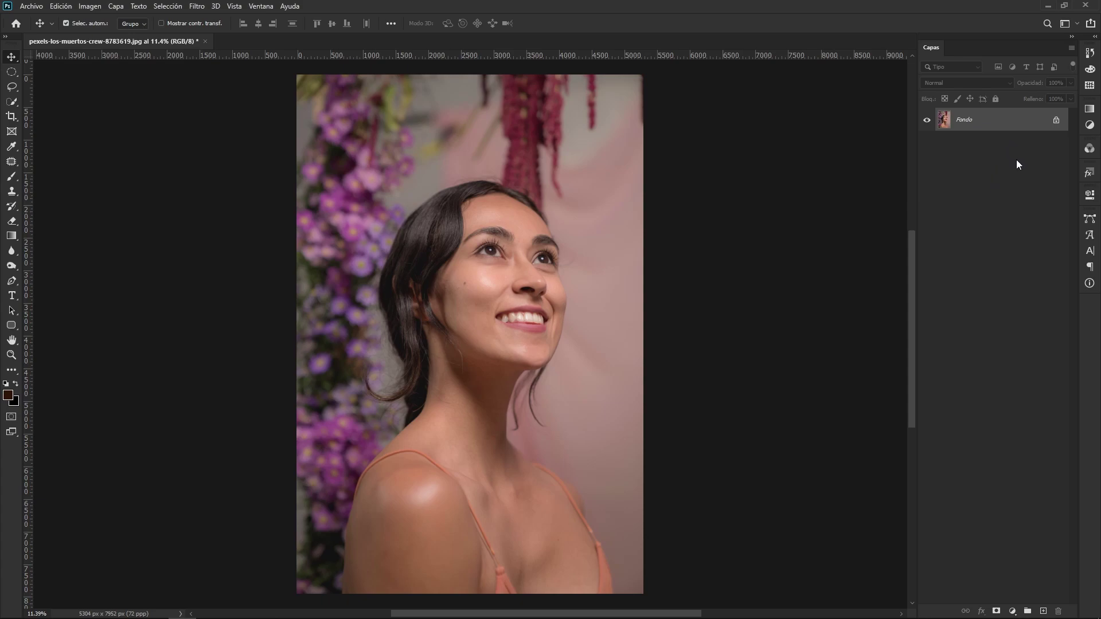
# Duplicate the photo twice, hide Capa 1 copia, and preview the Trama blend mode on Capa 1.
pyautogui.hotkey('ctrl', 'j')
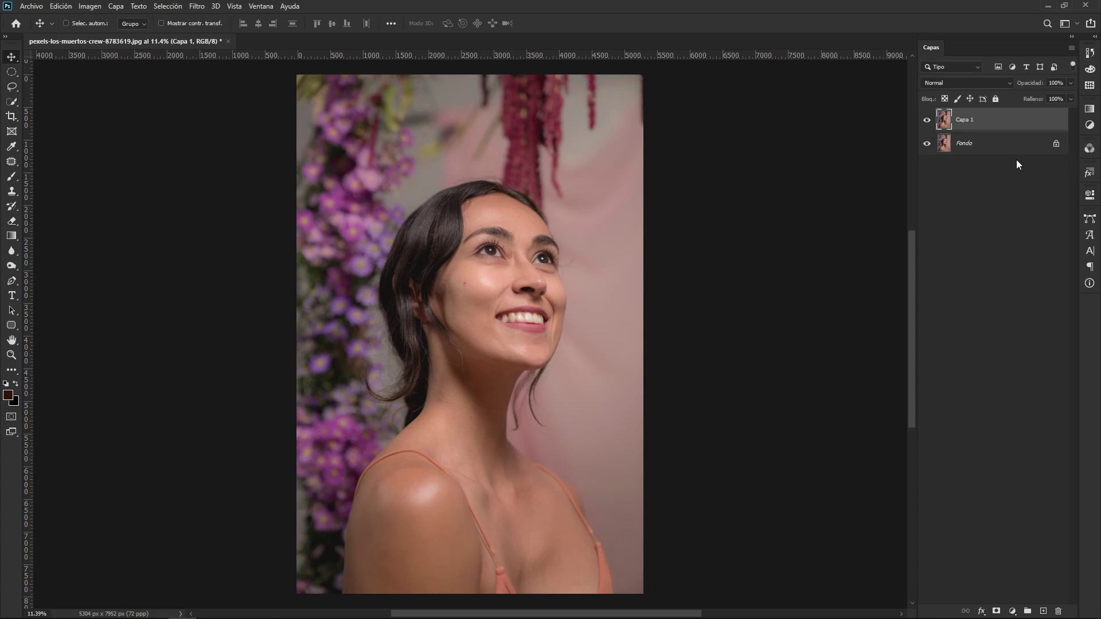
pyautogui.hotkey('ctrl', 'j')
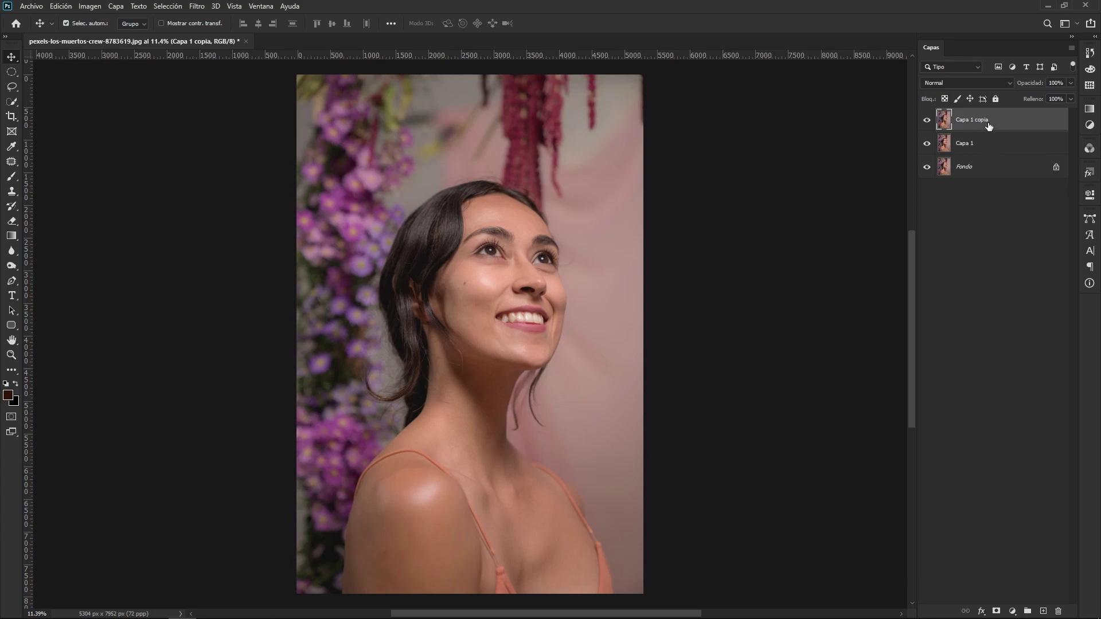
pyautogui.click(927, 122)
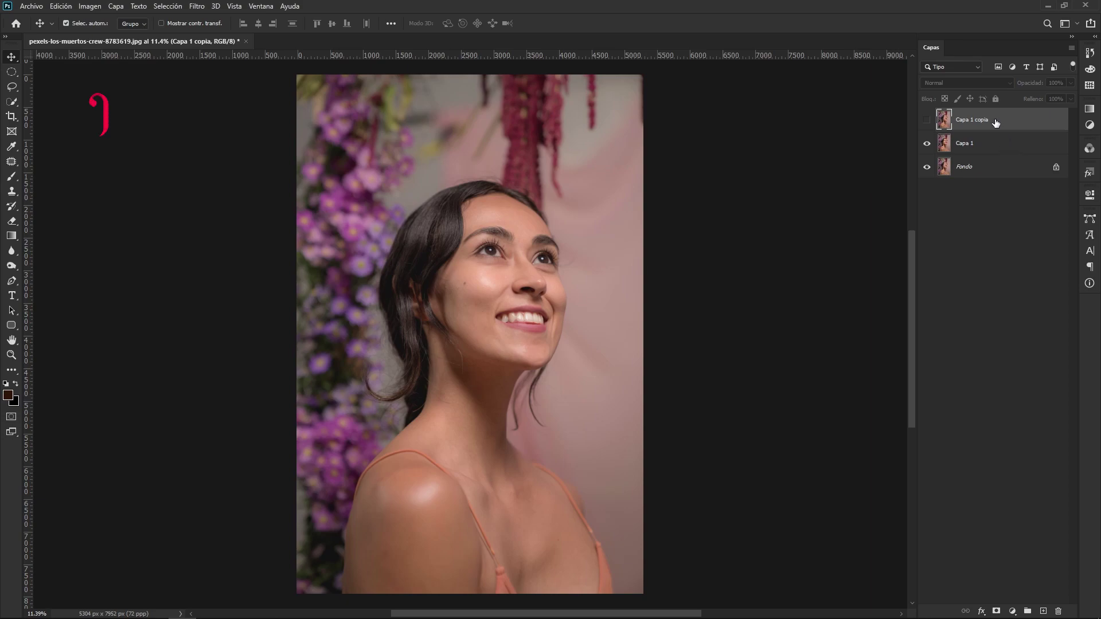
pyautogui.click(1001, 149)
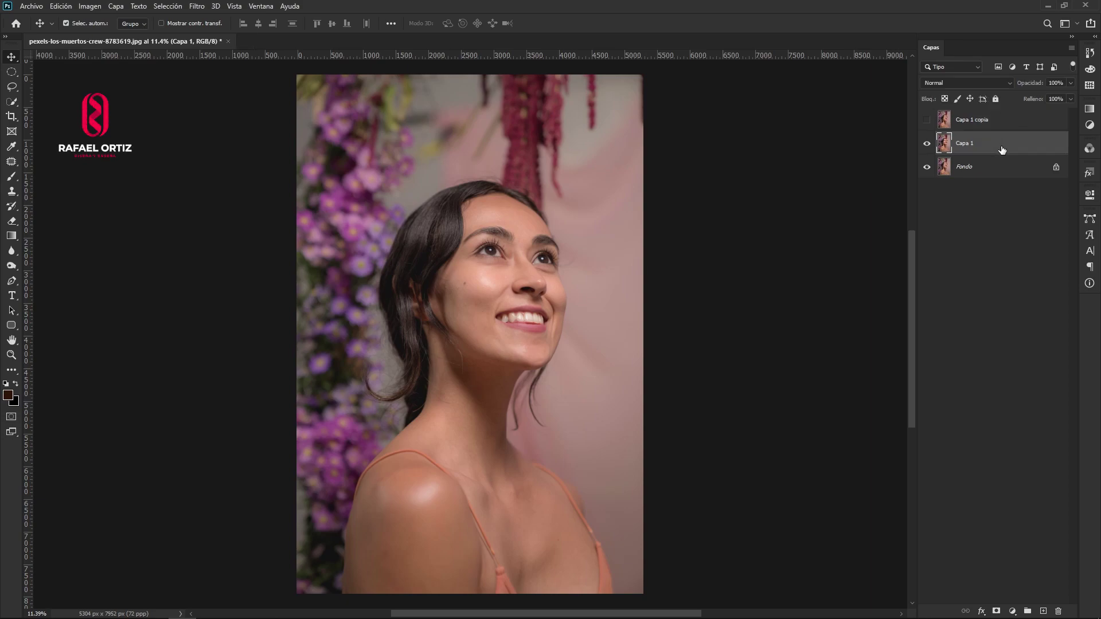
pyautogui.click(950, 83)
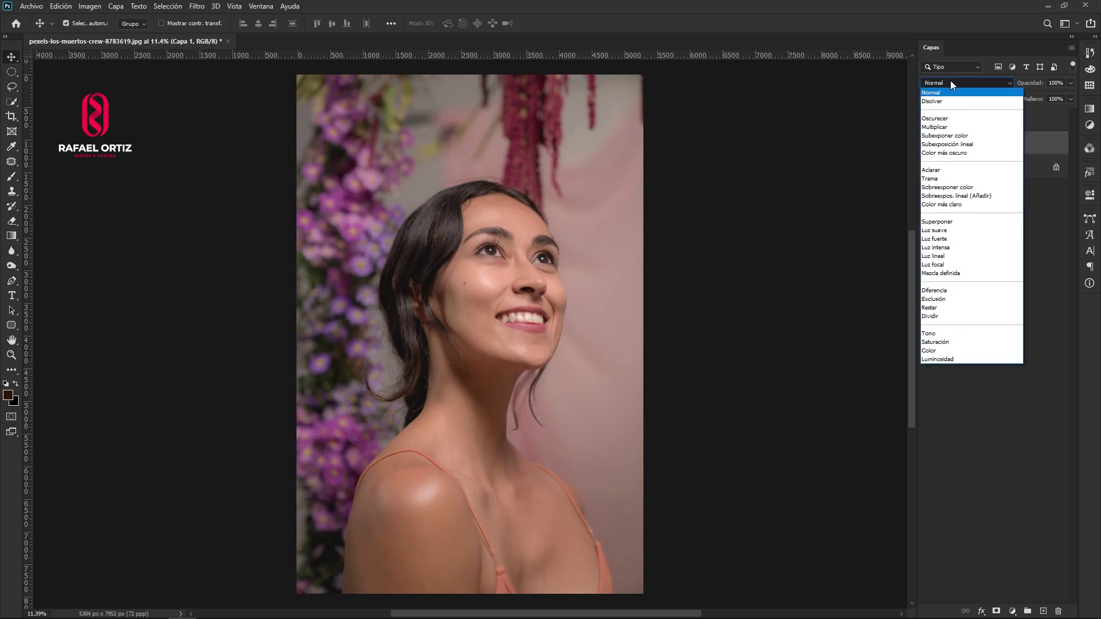
# Set Capa 1 to Trama and toggle its visibility to compare before and after.
pyautogui.click(936, 179)
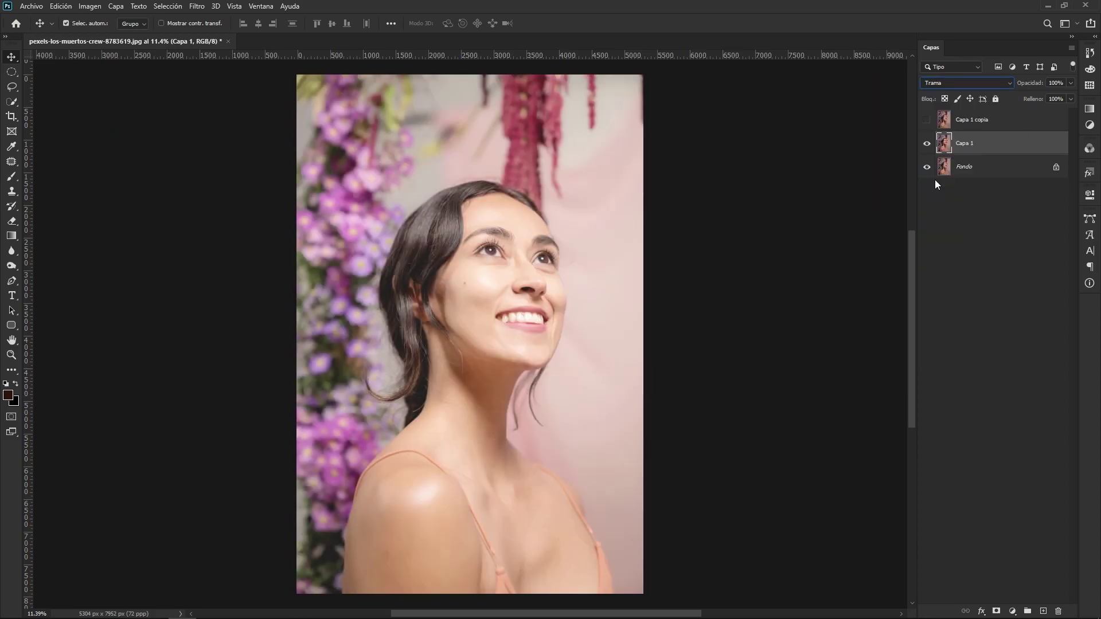
pyautogui.click(955, 230)
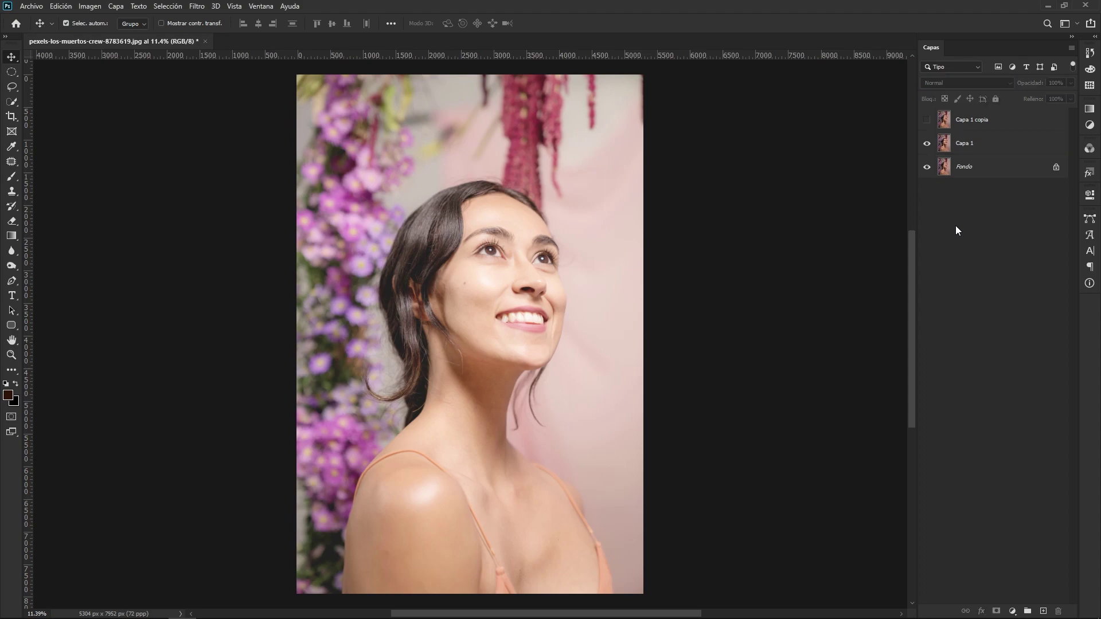
pyautogui.click(927, 145)
pyautogui.click(927, 144)
pyautogui.click(927, 145)
pyautogui.click(927, 145)
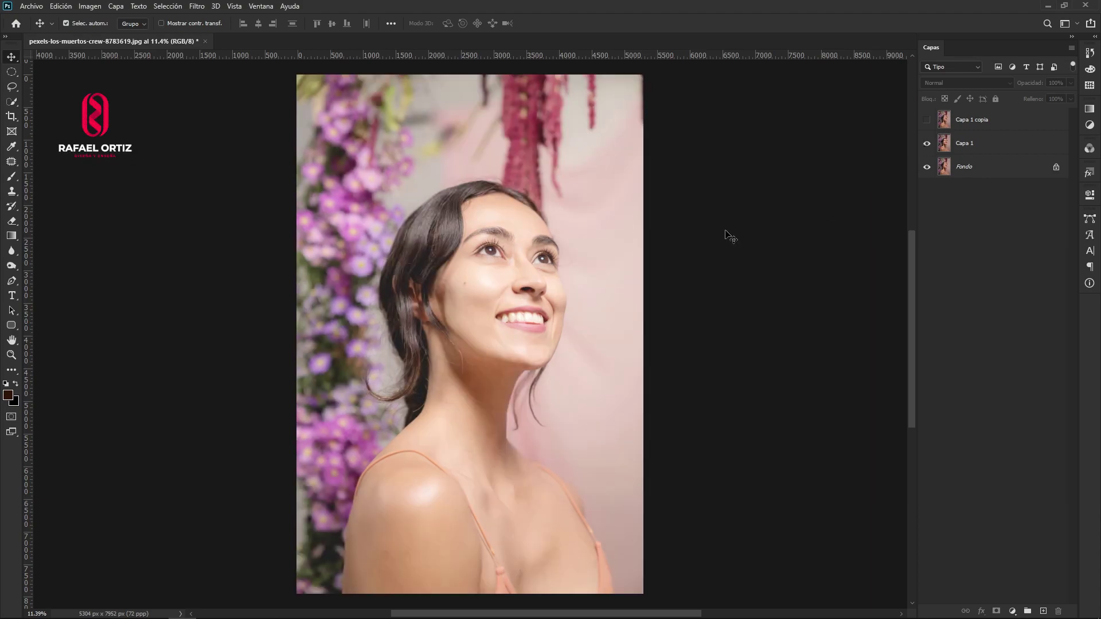
# Open Opciones de fusión for Capa 1, keeping the face visible.
pyautogui.rightClick(982, 145)
pyautogui.click(831, 151)
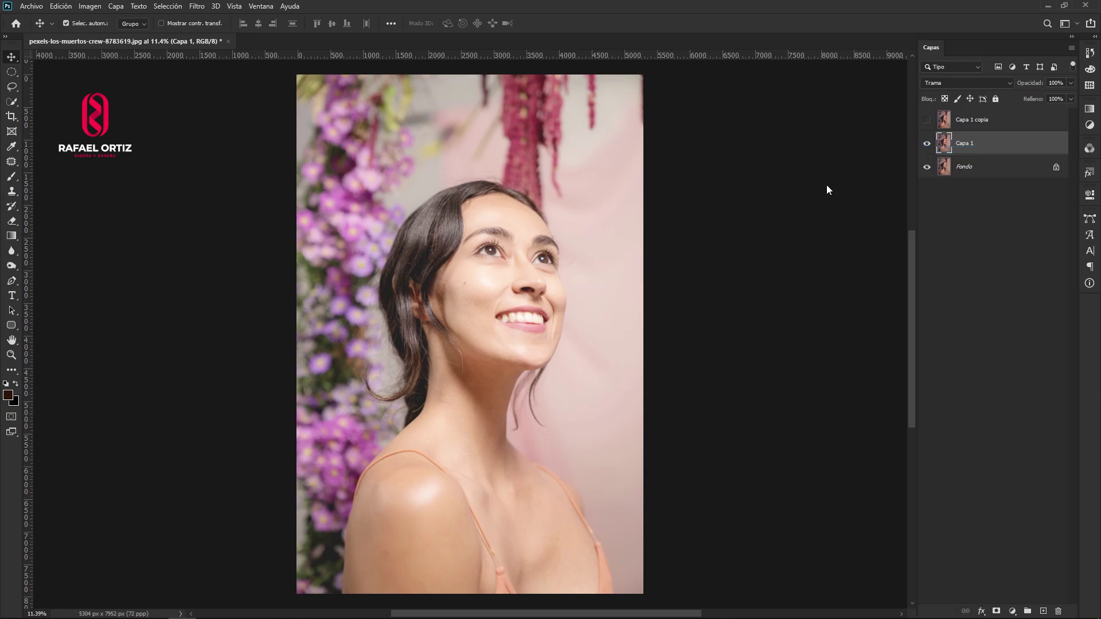
pyautogui.moveTo(808, 281)
pyautogui.mouseDown()
pyautogui.moveTo(785, 297)
pyautogui.moveTo(807, 324)
pyautogui.mouseUp()
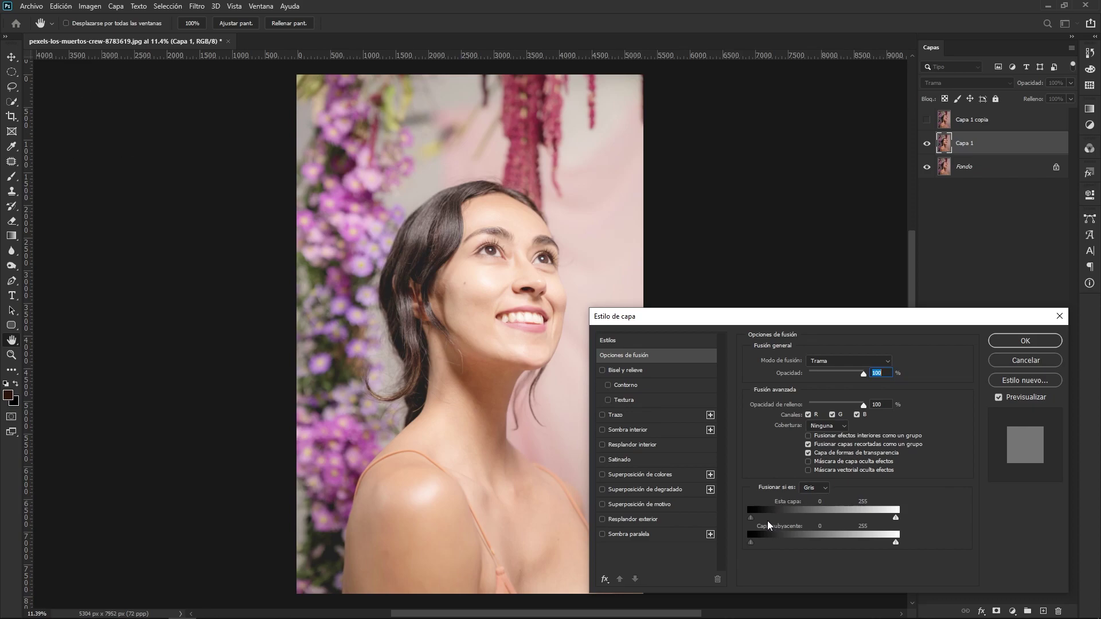
# Split Capa 1's Esta capa black slider to about 121/237 and confirm the blending.
pyautogui.moveTo(752, 518); pyautogui.dragTo(823, 518)
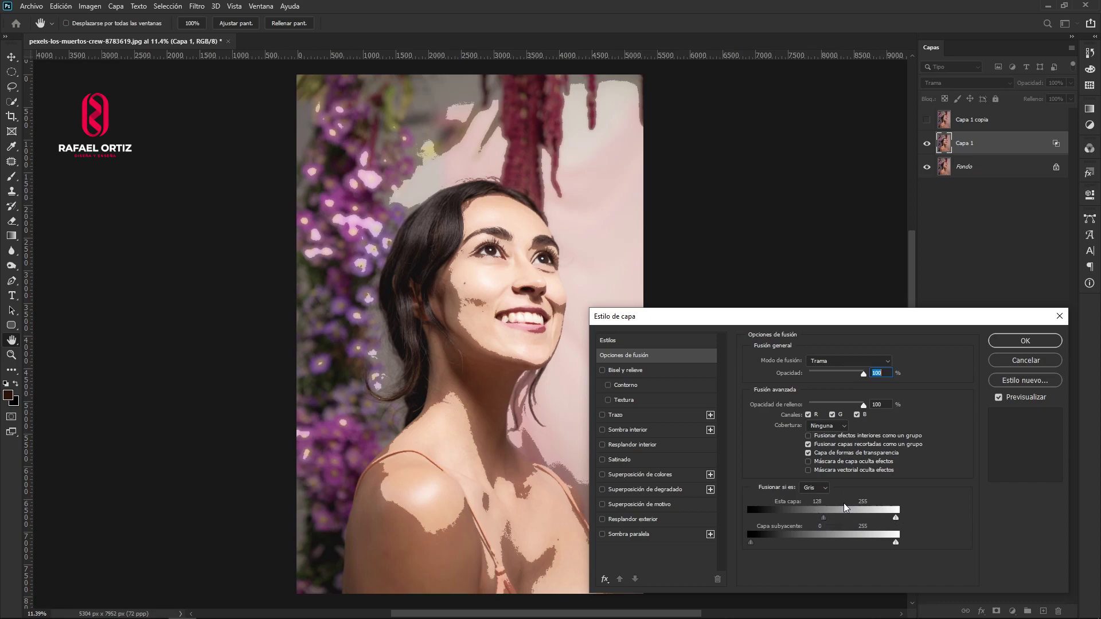
pyautogui.moveTo(824, 520); pyautogui.dragTo(824, 518)
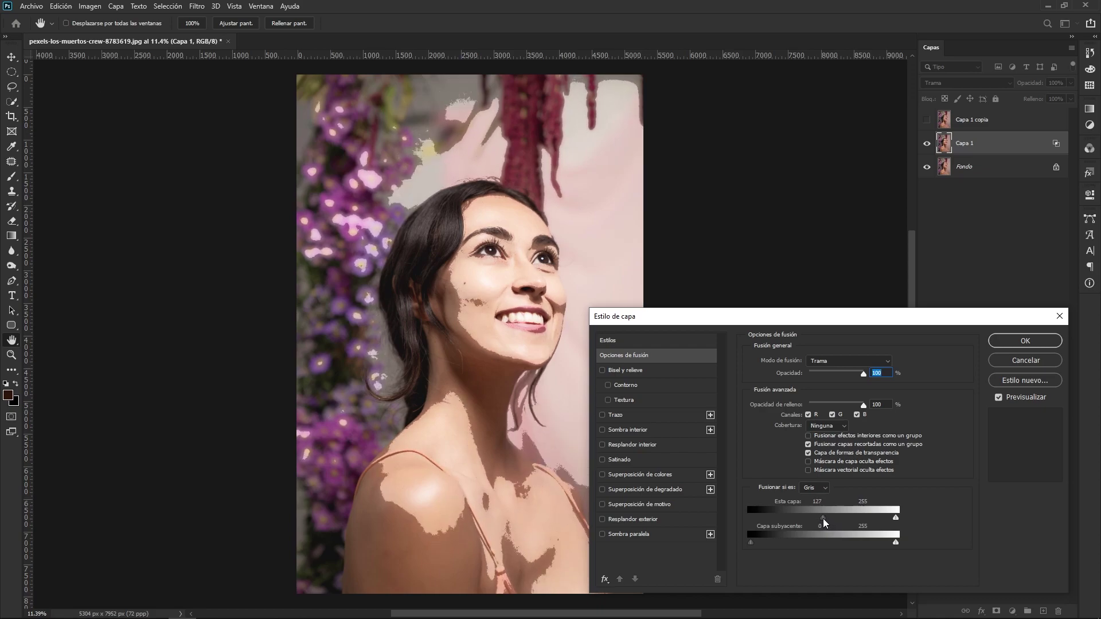
pyautogui.press('alt')
pyautogui.moveTo(824, 517); pyautogui.dragTo(846, 517)
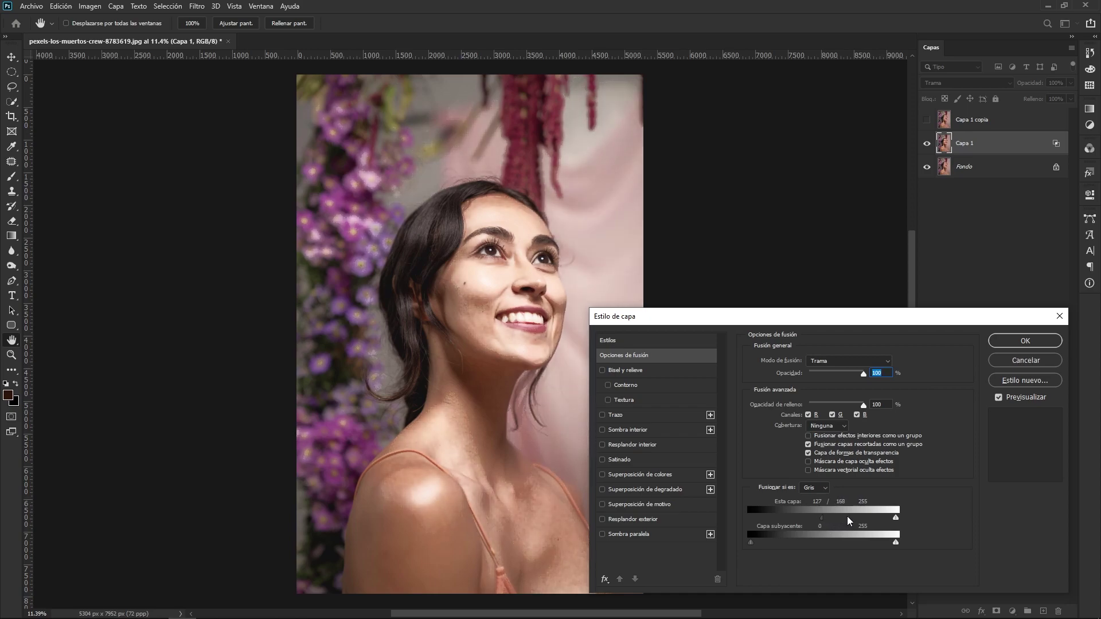
pyautogui.moveTo(847, 516)
pyautogui.mouseDown()
pyautogui.moveTo(858, 518)
pyautogui.moveTo(845, 517)
pyautogui.mouseUp()
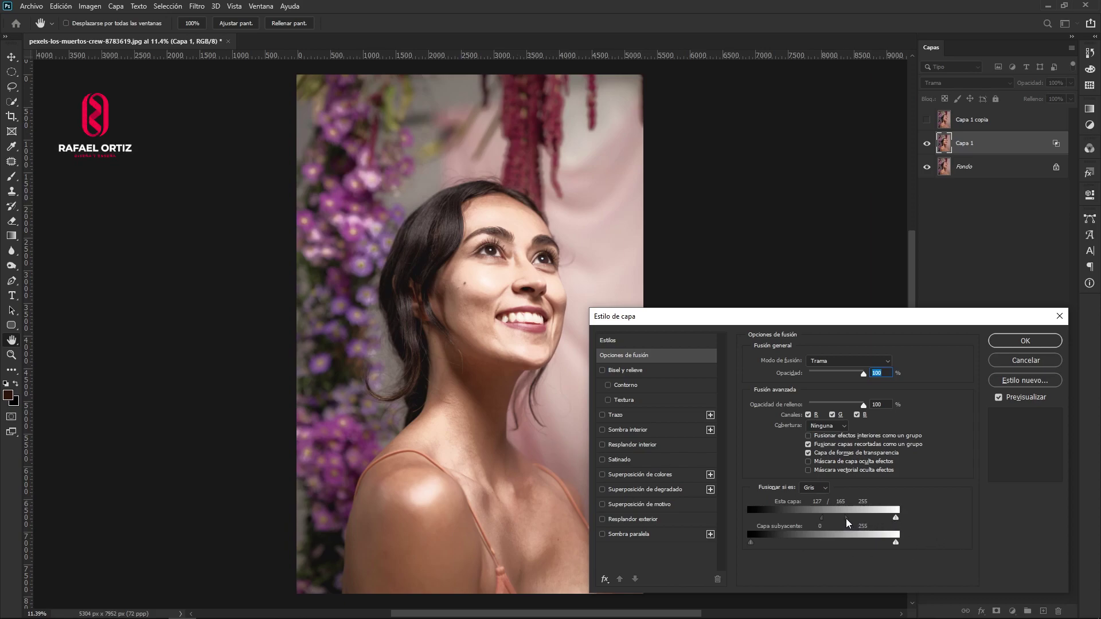
pyautogui.moveTo(847, 519)
pyautogui.mouseDown()
pyautogui.moveTo(858, 519)
pyautogui.moveTo(822, 518)
pyautogui.mouseUp()
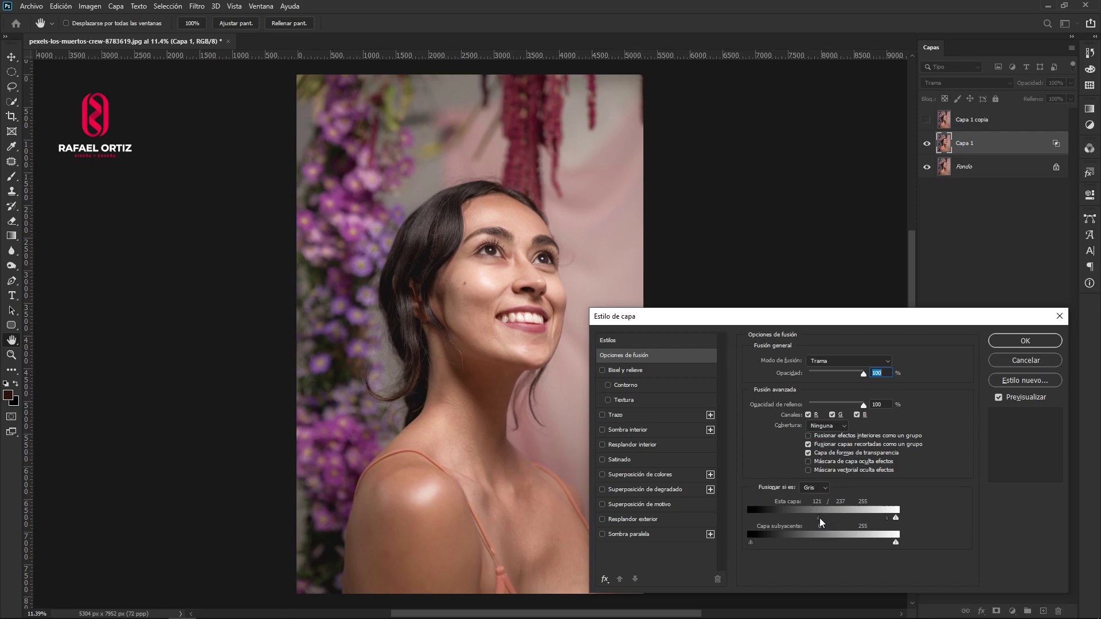
pyautogui.click(1027, 341)
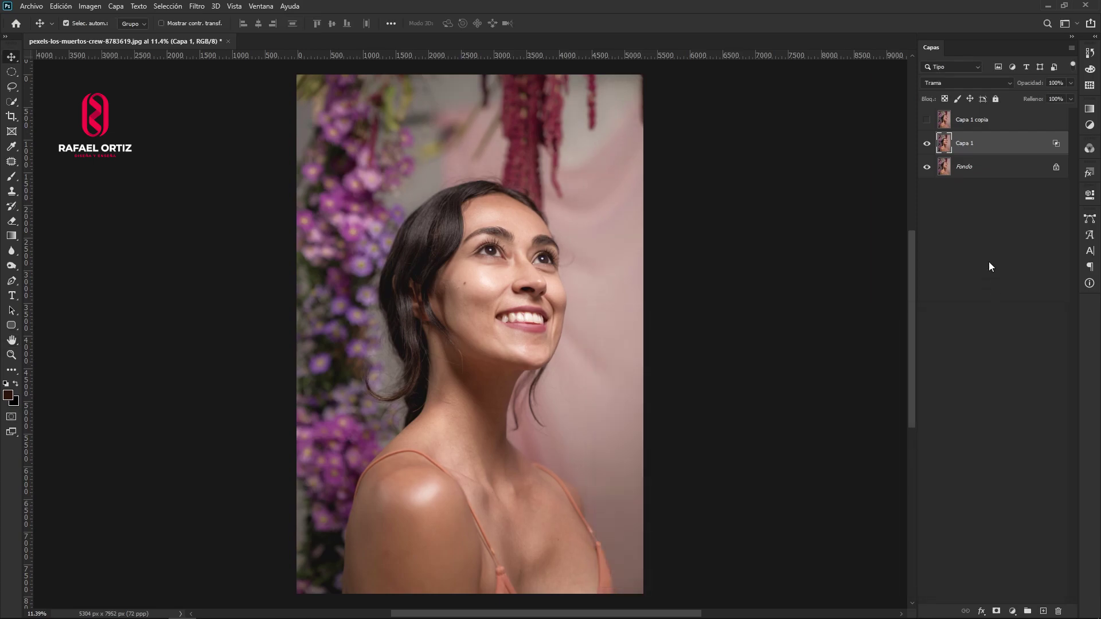
# Compare Capa 1 on and off, then add a white layer mask to it.
pyautogui.click(929, 144)
pyautogui.click(929, 144)
pyautogui.click(997, 611)
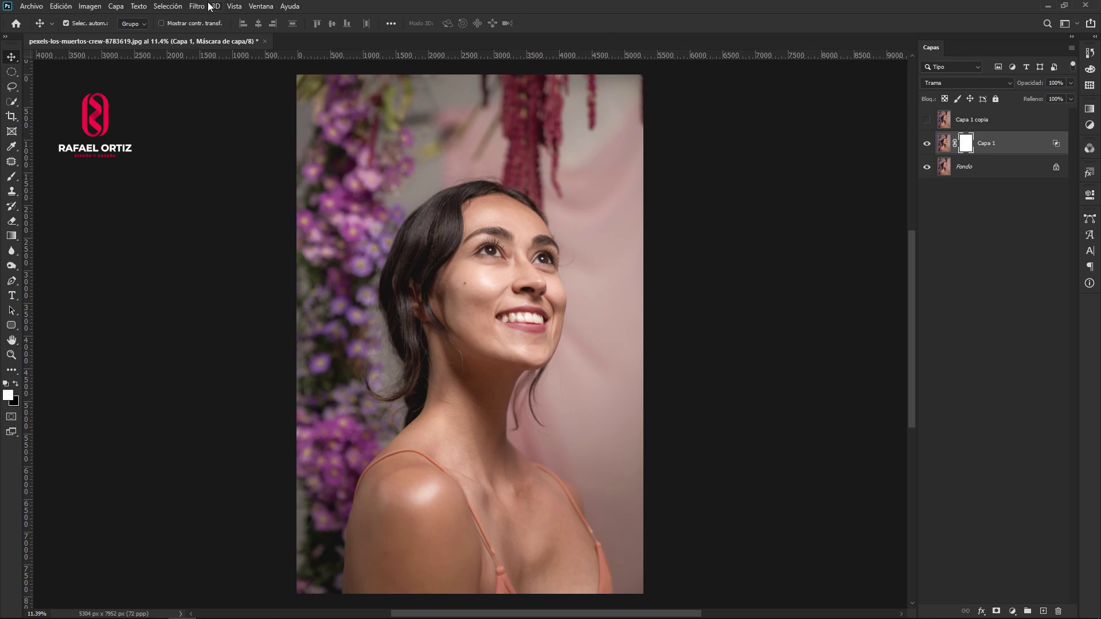
# Apply the photo's RGB channel into Capa 1's mask with Aplicar imagen.
pyautogui.click(90, 6)
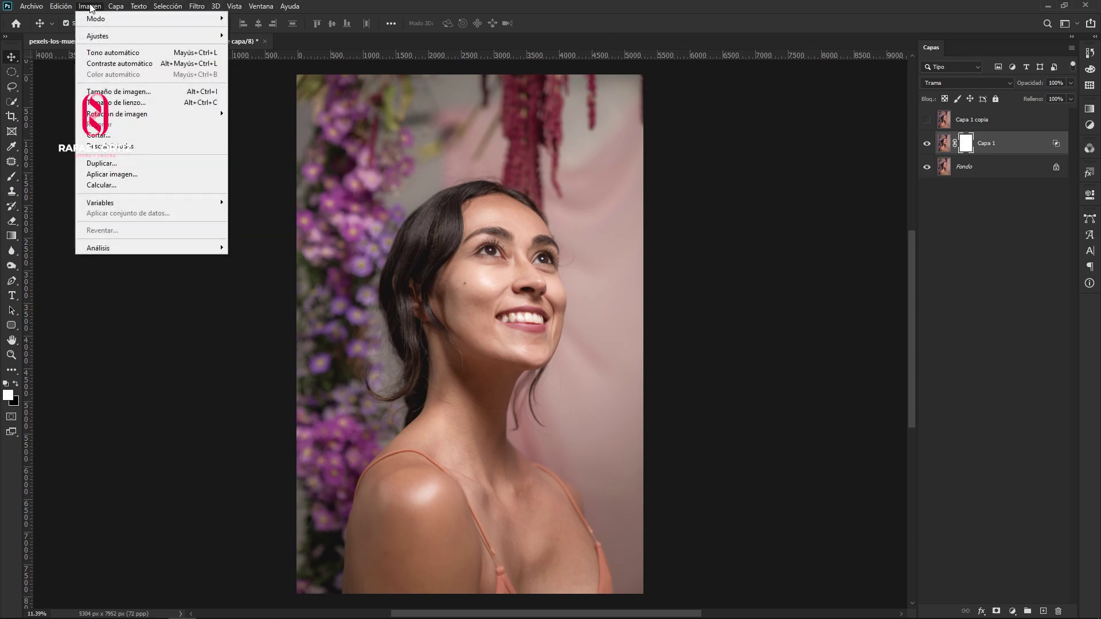
pyautogui.click(113, 174)
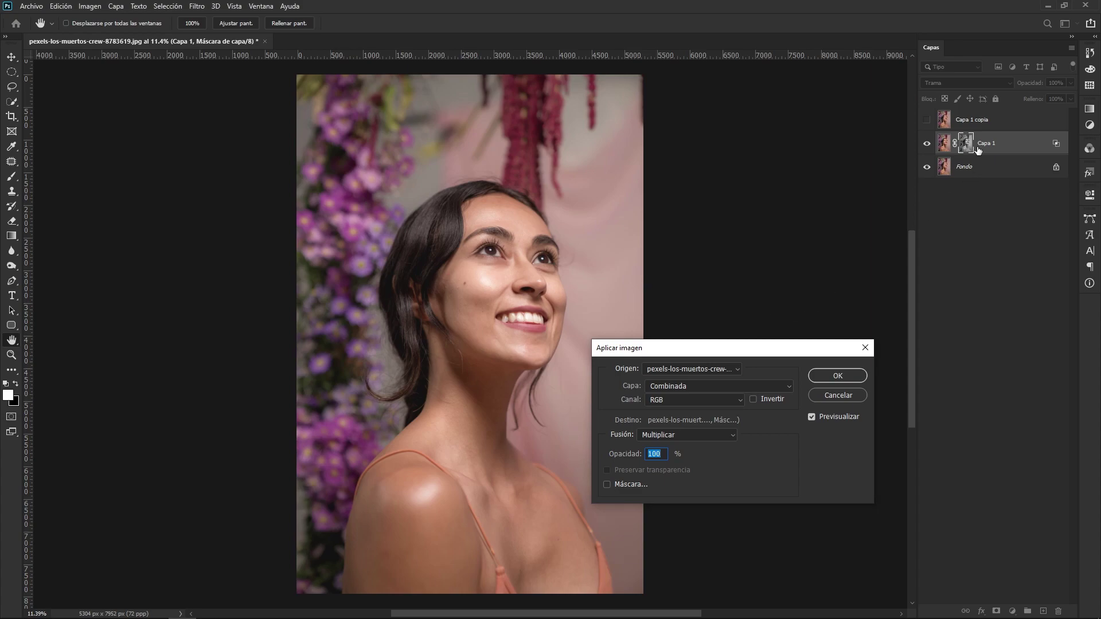
pyautogui.click(740, 402)
pyautogui.click(740, 401)
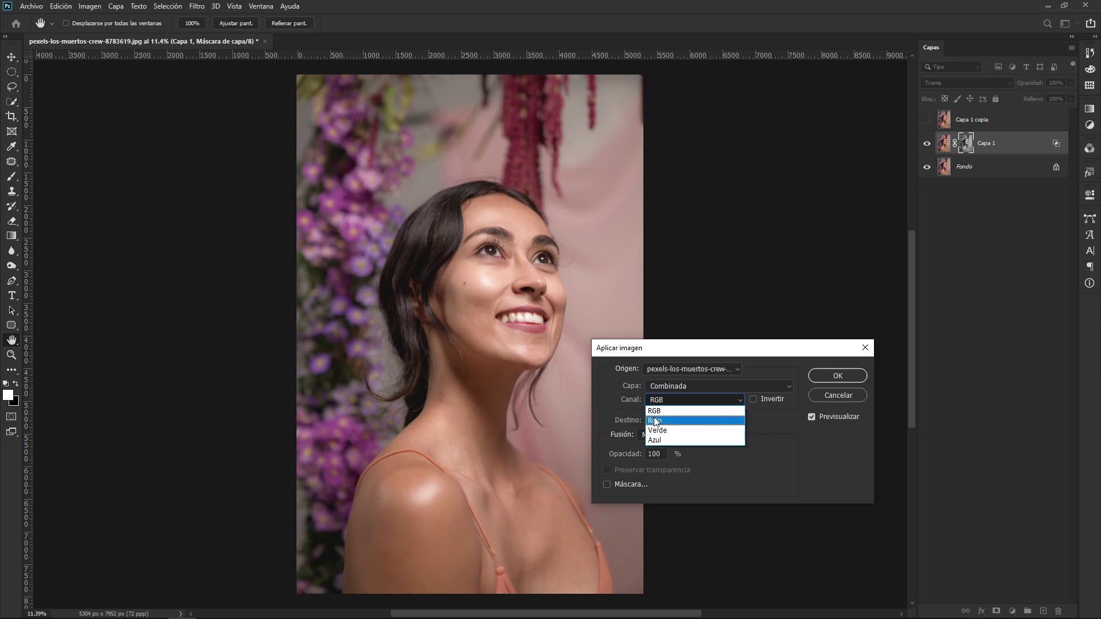
pyautogui.click(782, 430)
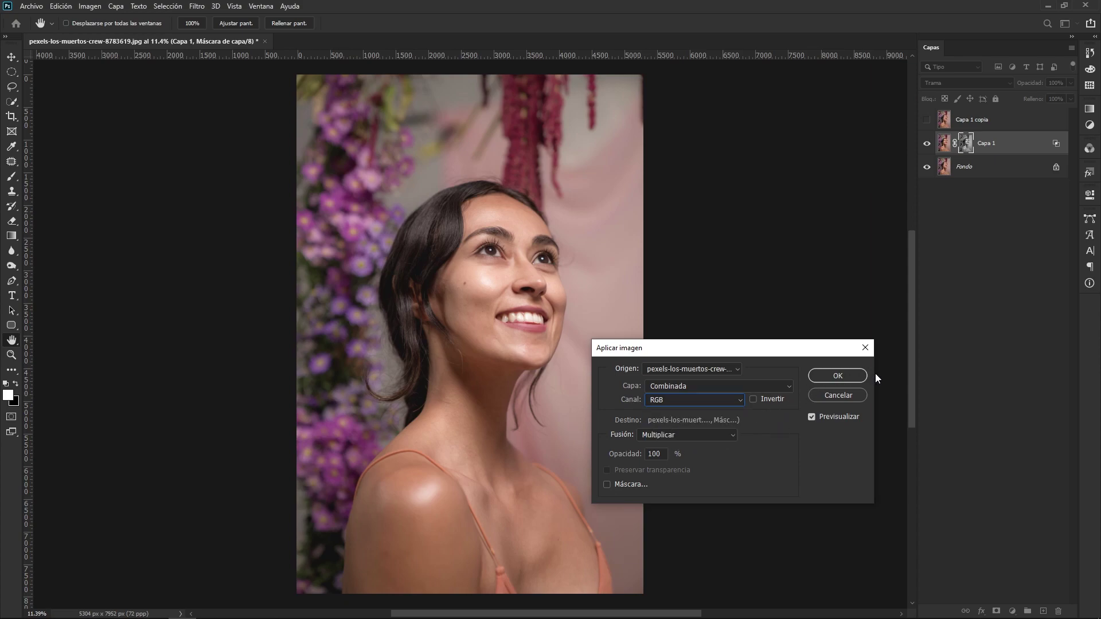
pyautogui.click(842, 377)
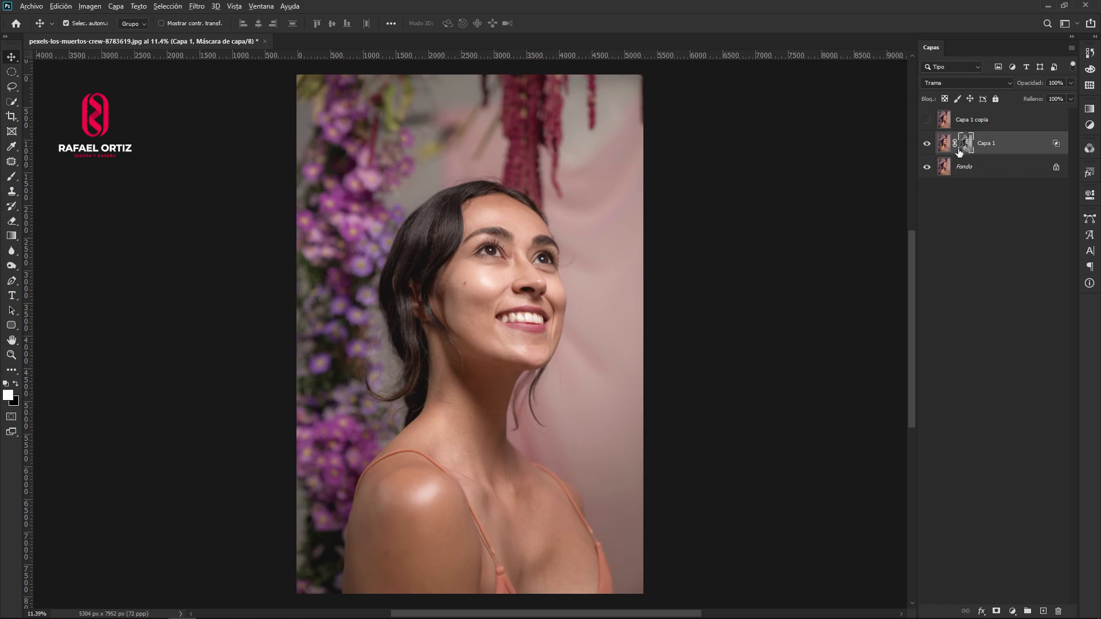
# Inspect Capa 1's mask on its own, then hide Capa 1 to compare.
pyautogui.keyDown('alt'); pyautogui.click(968, 146); pyautogui.keyUp('alt')
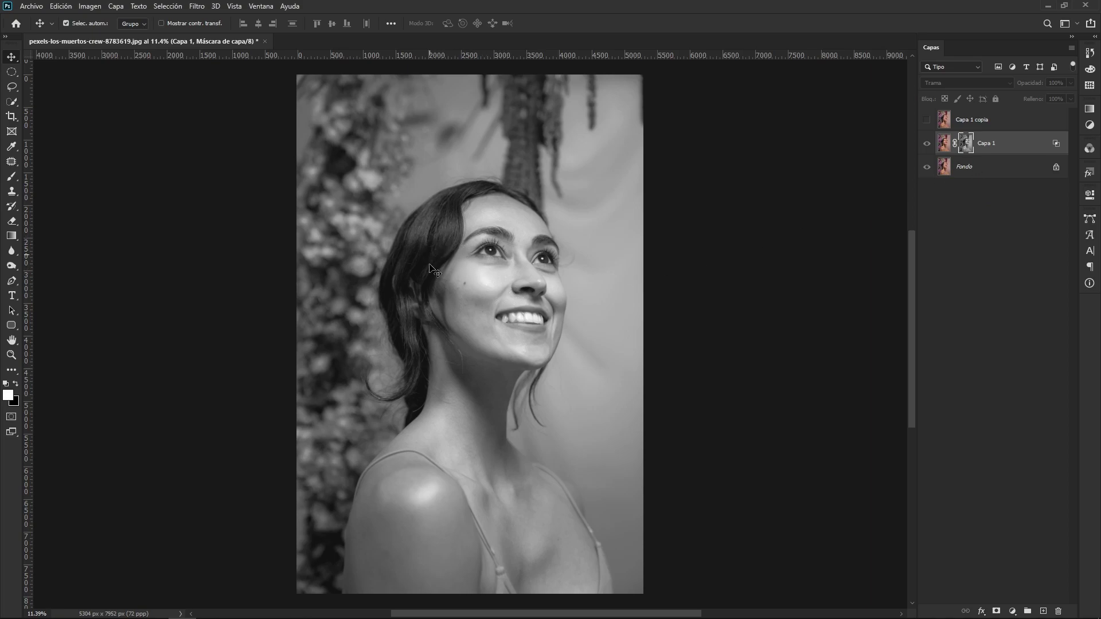
pyautogui.keyDown('alt'); pyautogui.click(967, 145); pyautogui.keyUp('alt')
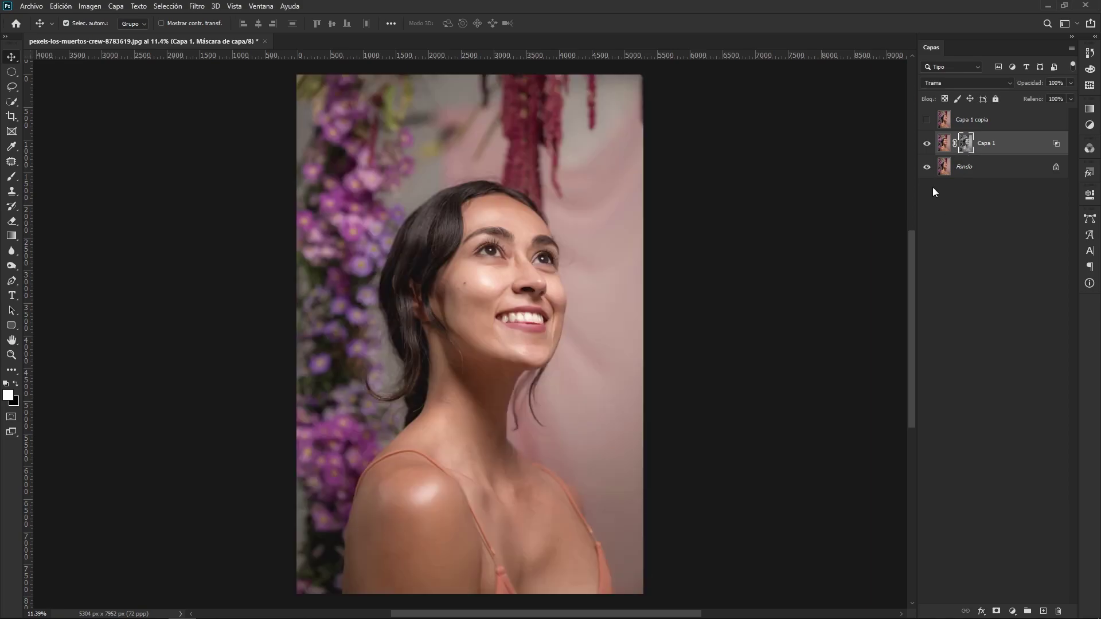
pyautogui.click(927, 144)
pyautogui.click(927, 145)
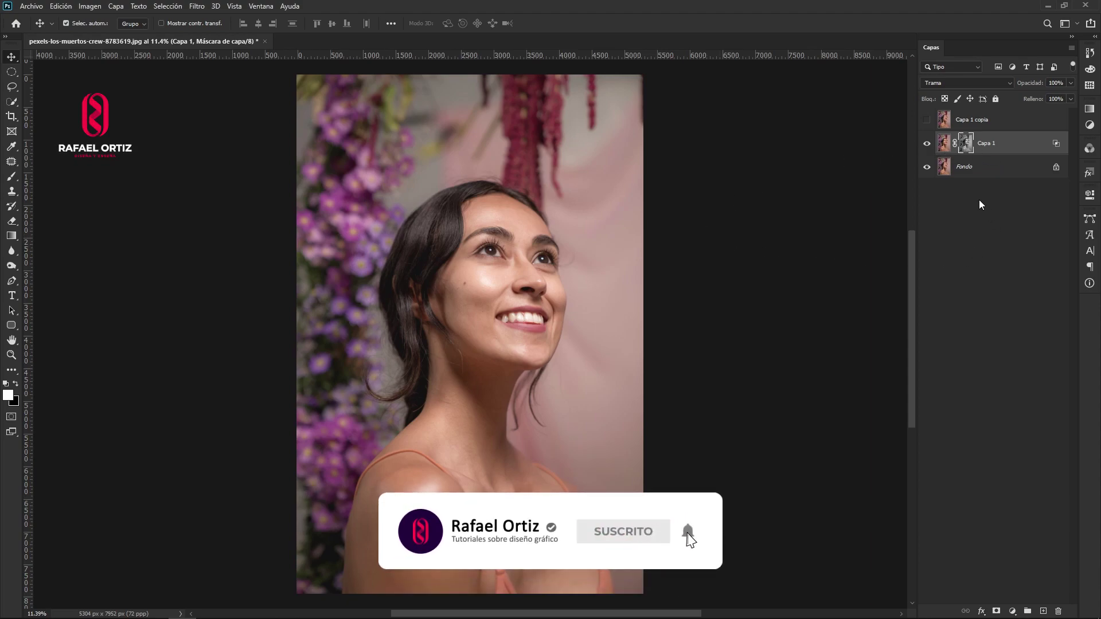
pyautogui.click(928, 122)
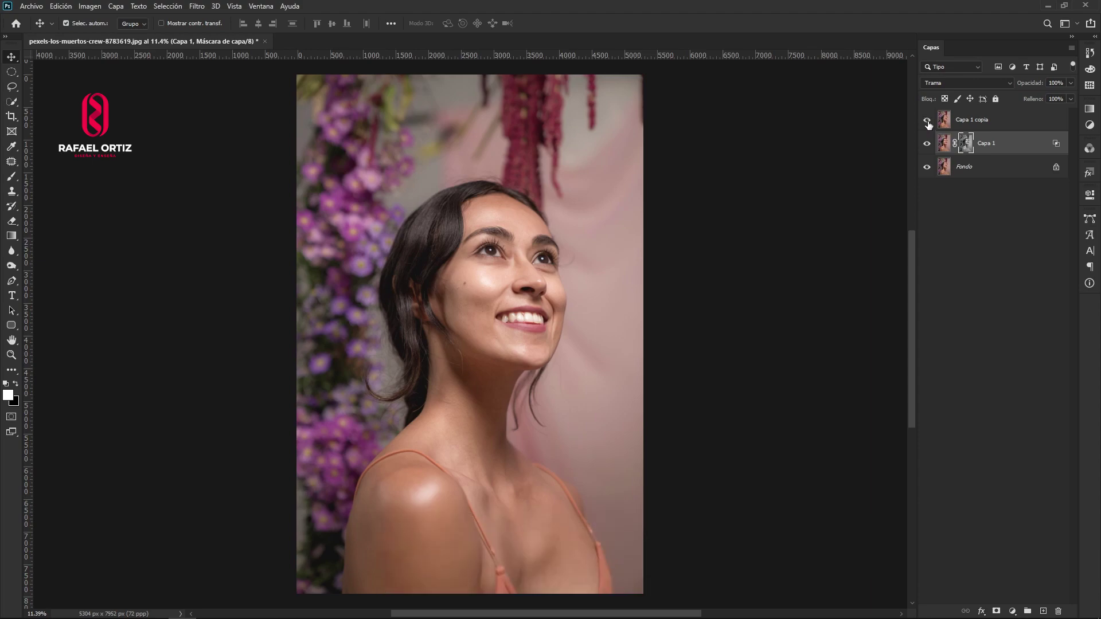
pyautogui.click(994, 122)
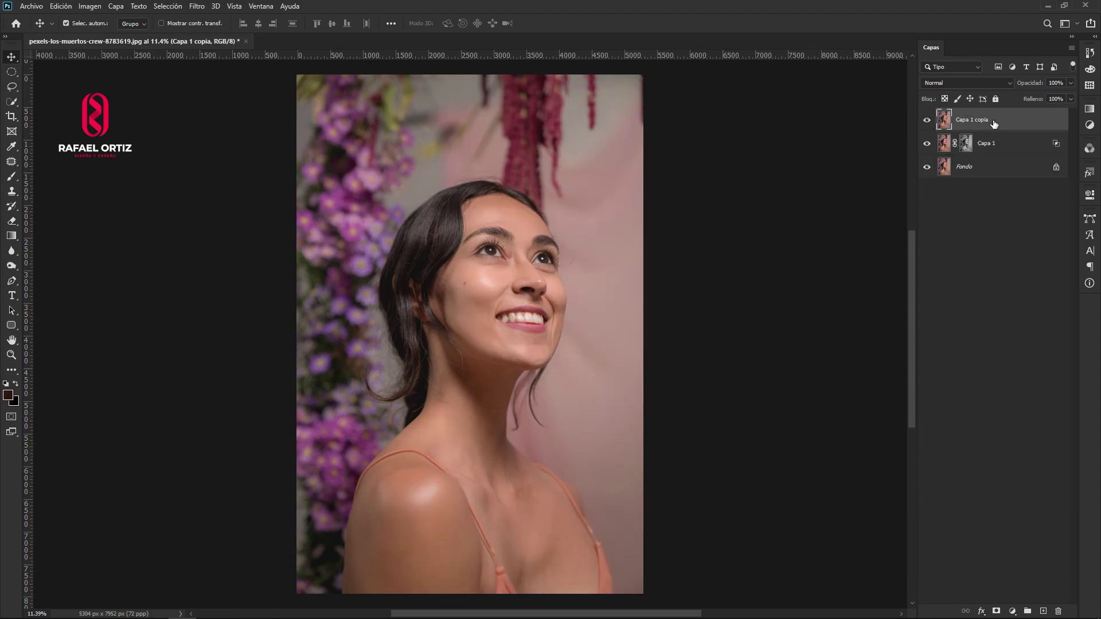
pyautogui.click(942, 83)
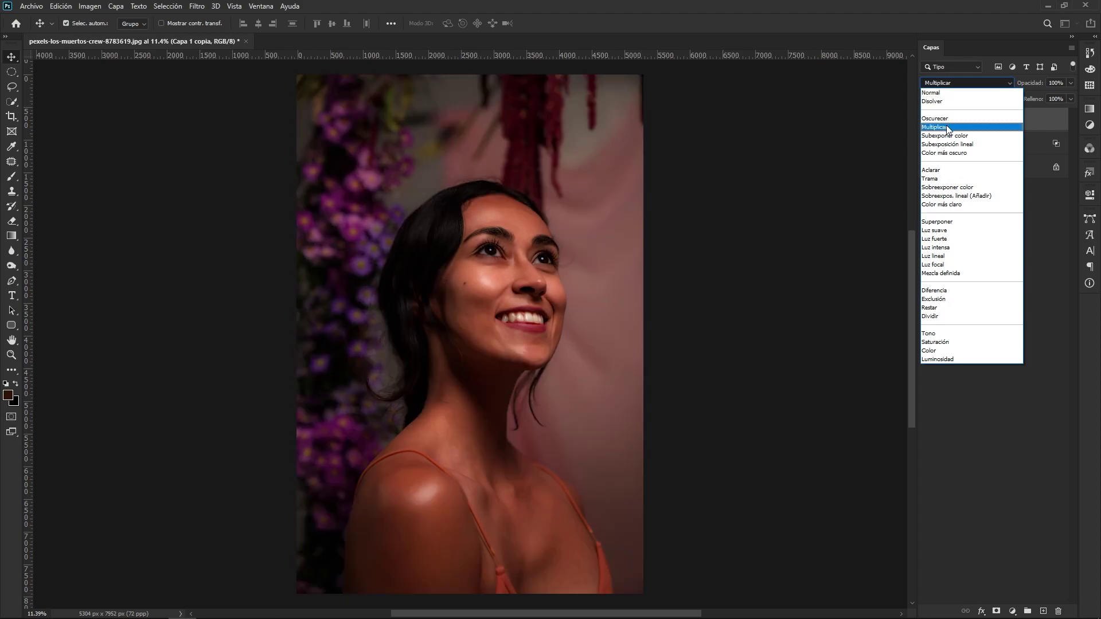
pyautogui.click(947, 127)
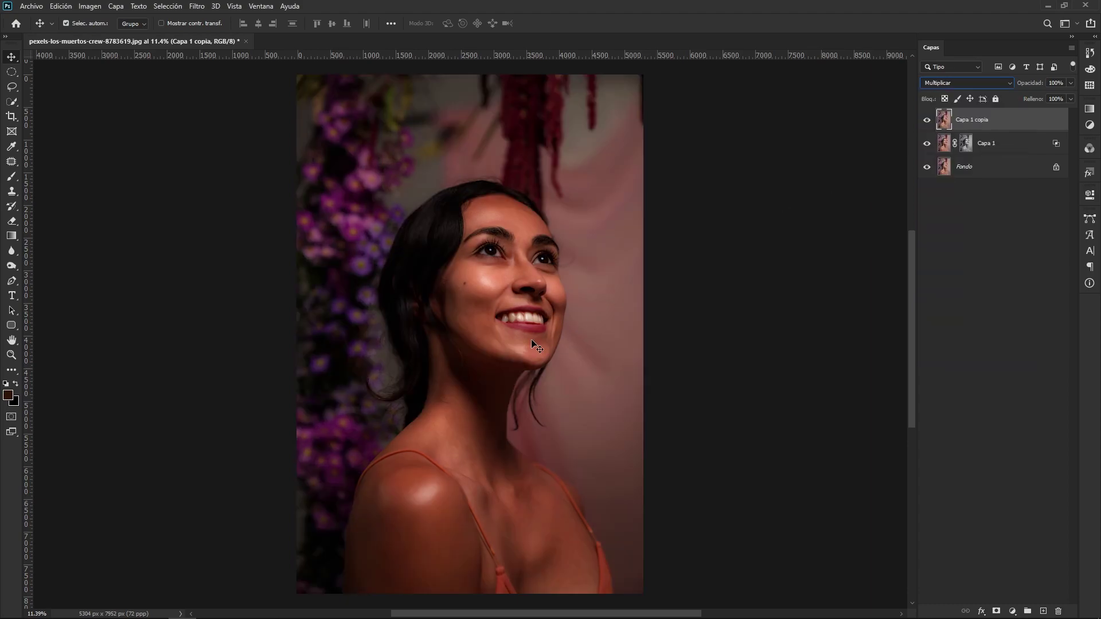
pyautogui.click(997, 146)
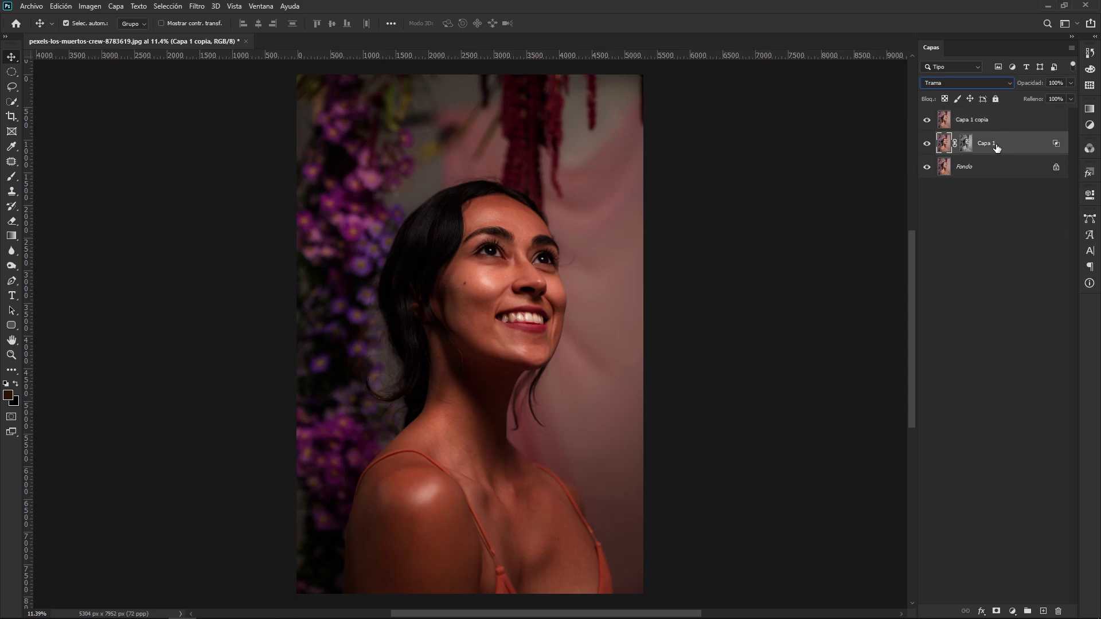
# Open Capa 1 copia's blending options and pull the This Layer white slider down.
pyautogui.click(985, 122)
pyautogui.rightClick(986, 120)
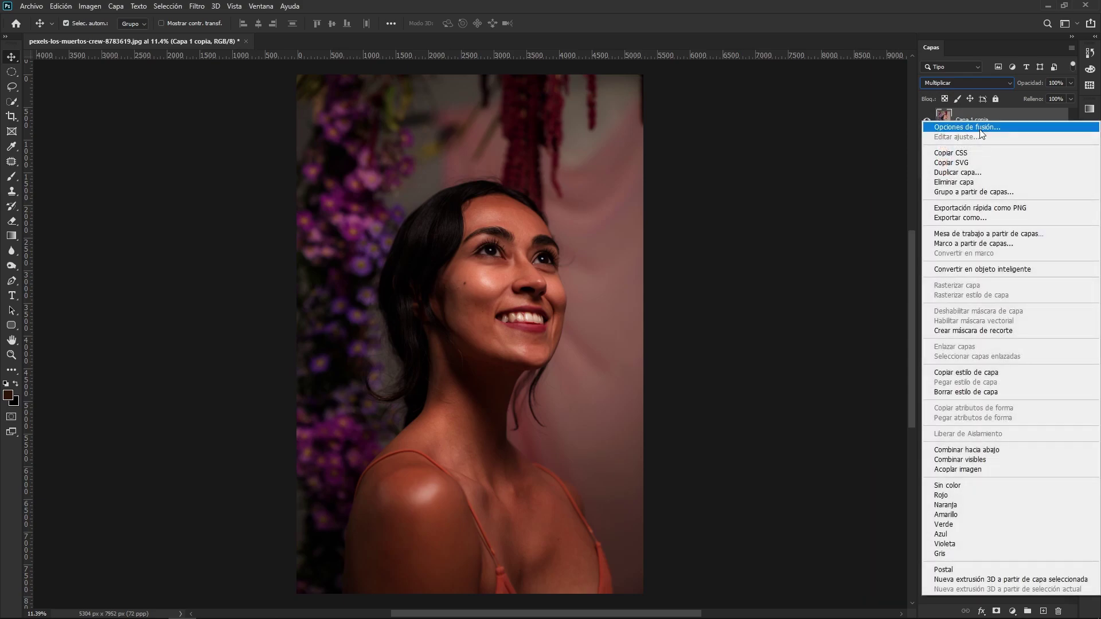
pyautogui.press('Escape')
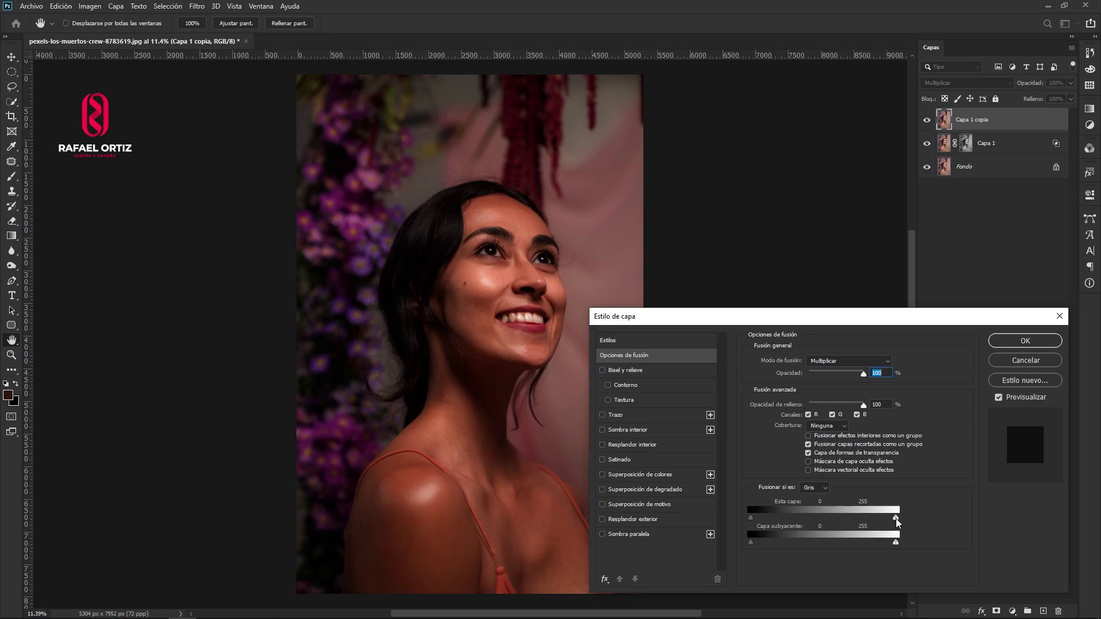
pyautogui.moveTo(876, 518)
pyautogui.mouseDown()
pyautogui.moveTo(814, 519)
pyautogui.moveTo(824, 519)
pyautogui.mouseUp()
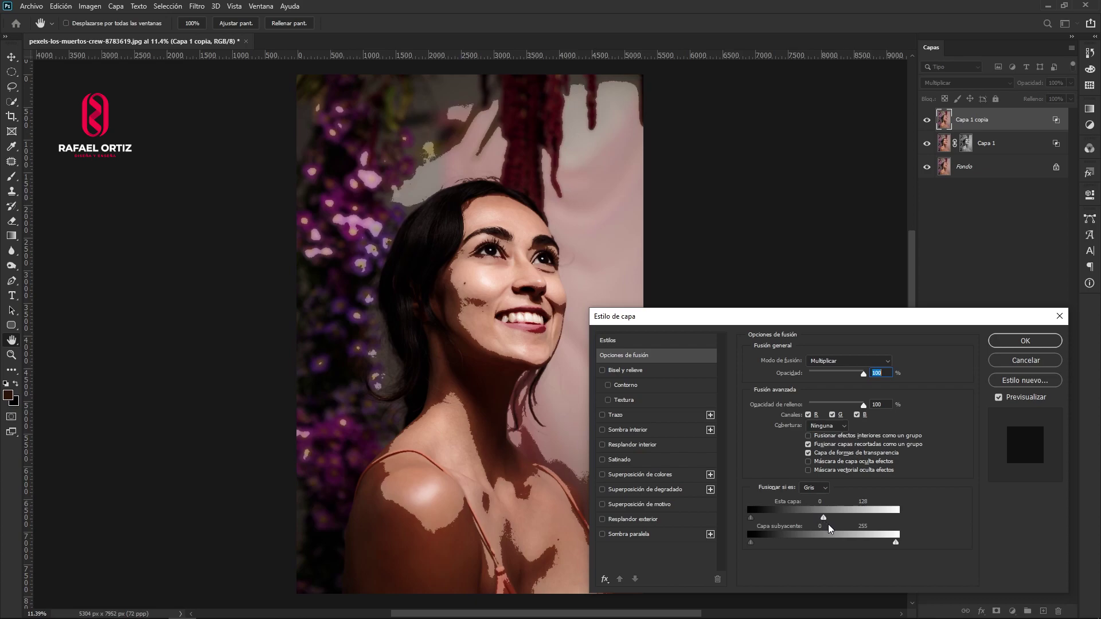
# Feather Capa 1 copia's white slider to about 50/145, confirm, and add a white layer mask.
pyautogui.press('alt')
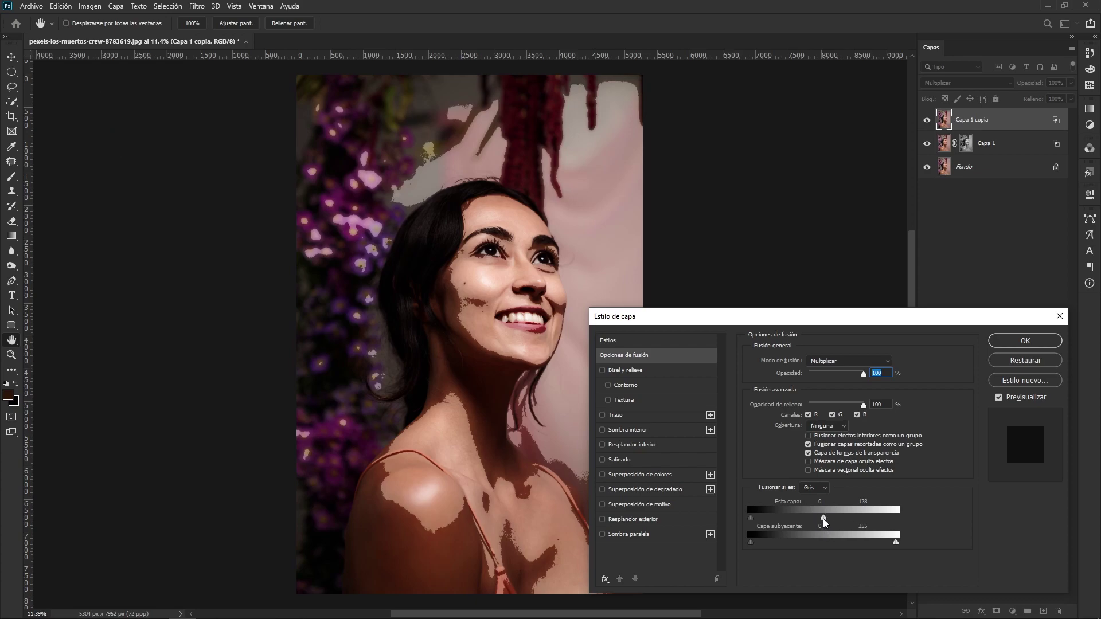
pyautogui.moveTo(823, 518); pyautogui.dragTo(783, 521)
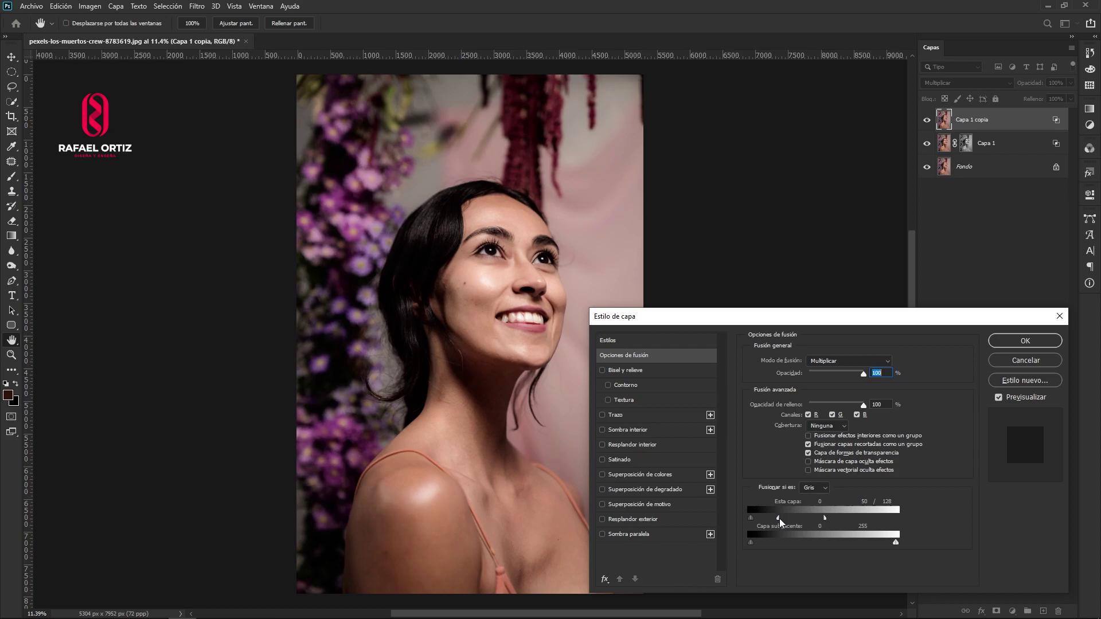
pyautogui.moveTo(839, 518); pyautogui.dragTo(835, 521)
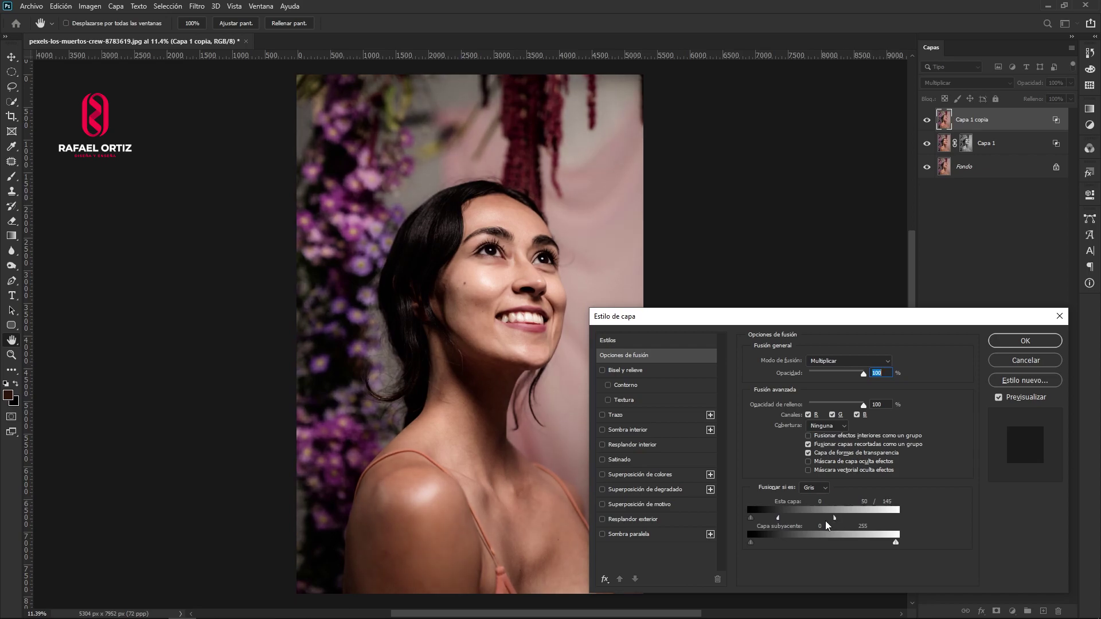
pyautogui.moveTo(765, 519); pyautogui.dragTo(793, 518)
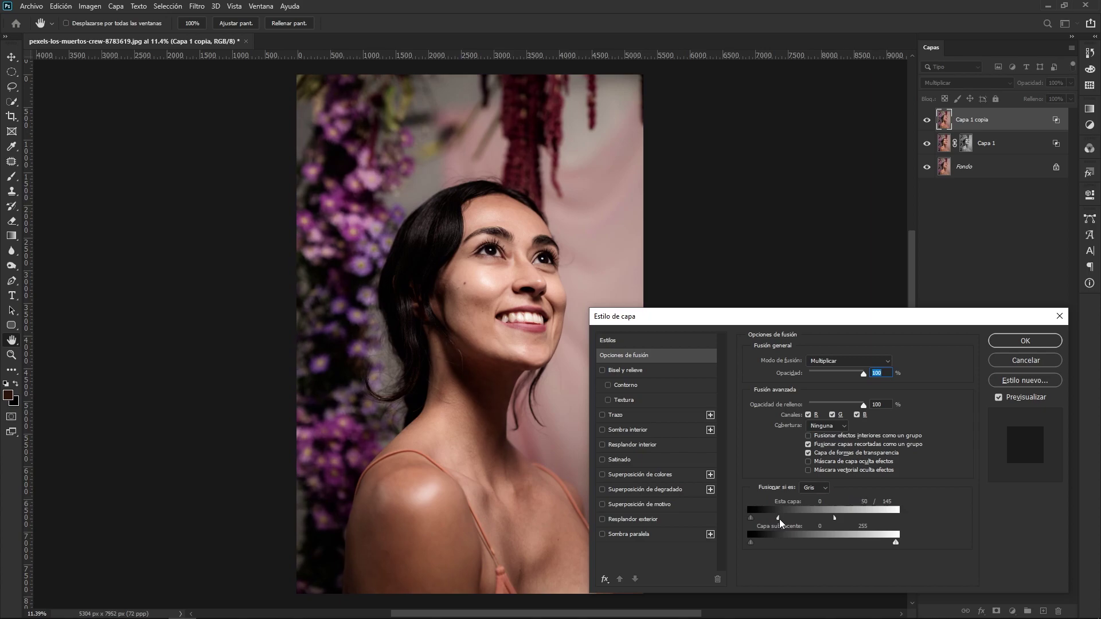
pyautogui.click(1003, 340)
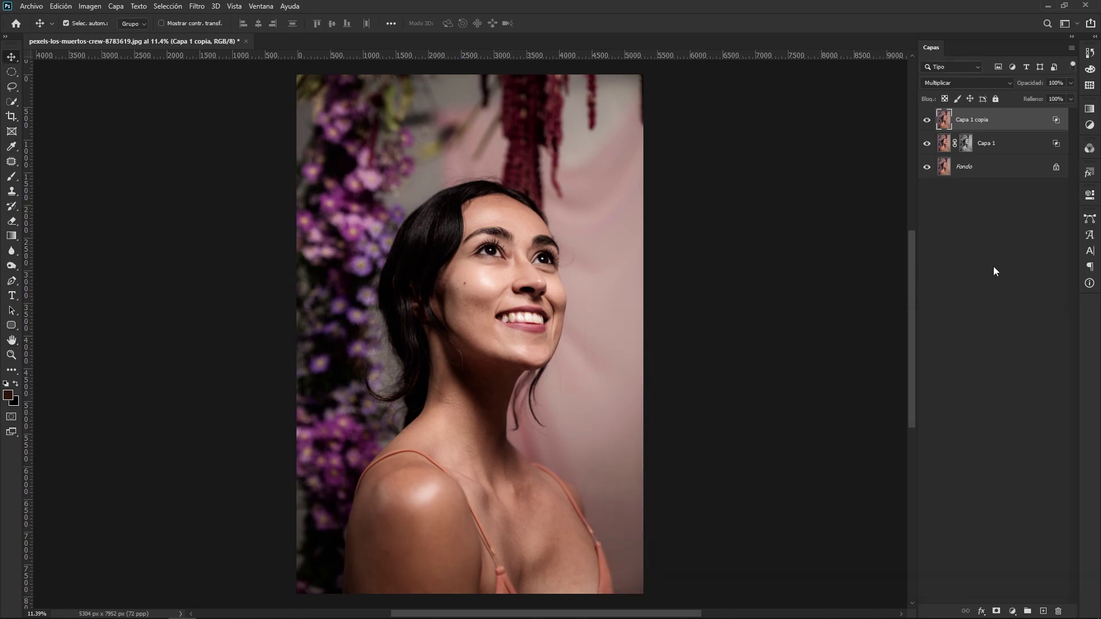
pyautogui.click(997, 611)
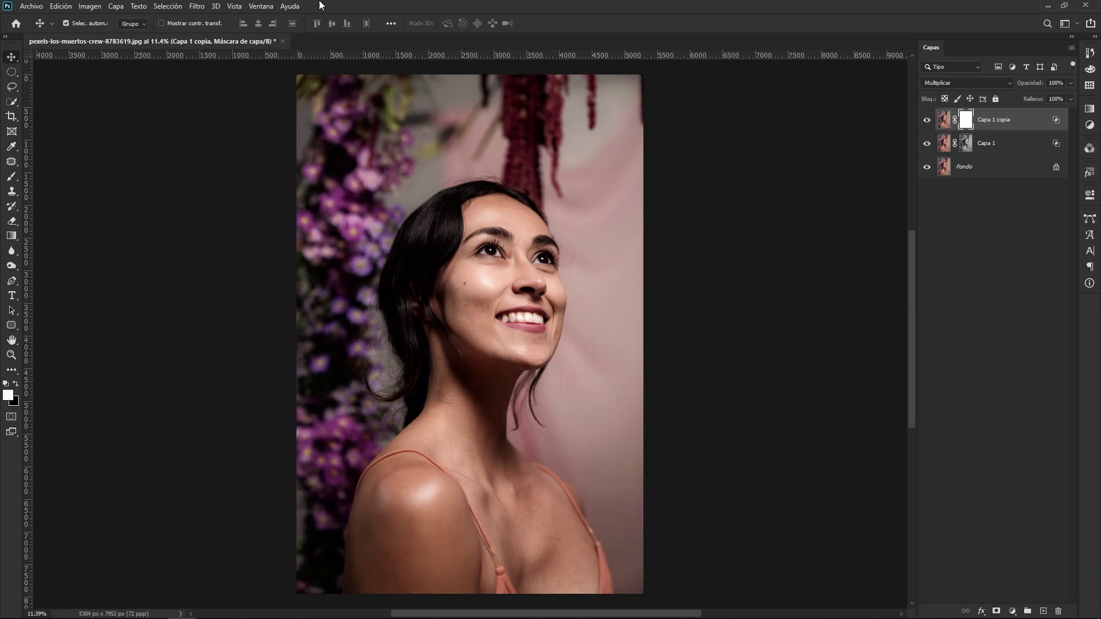
pyautogui.click(90, 6)
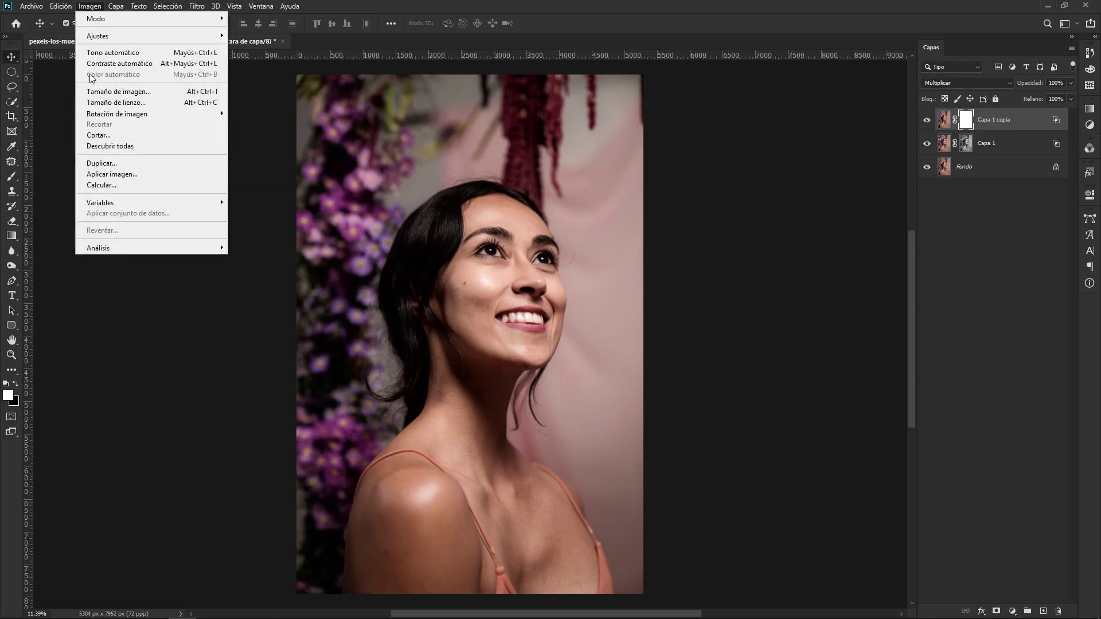
# Apply the photo inverted, with Multiply blending, into Capa 1 copia's mask.
pyautogui.click(117, 176)
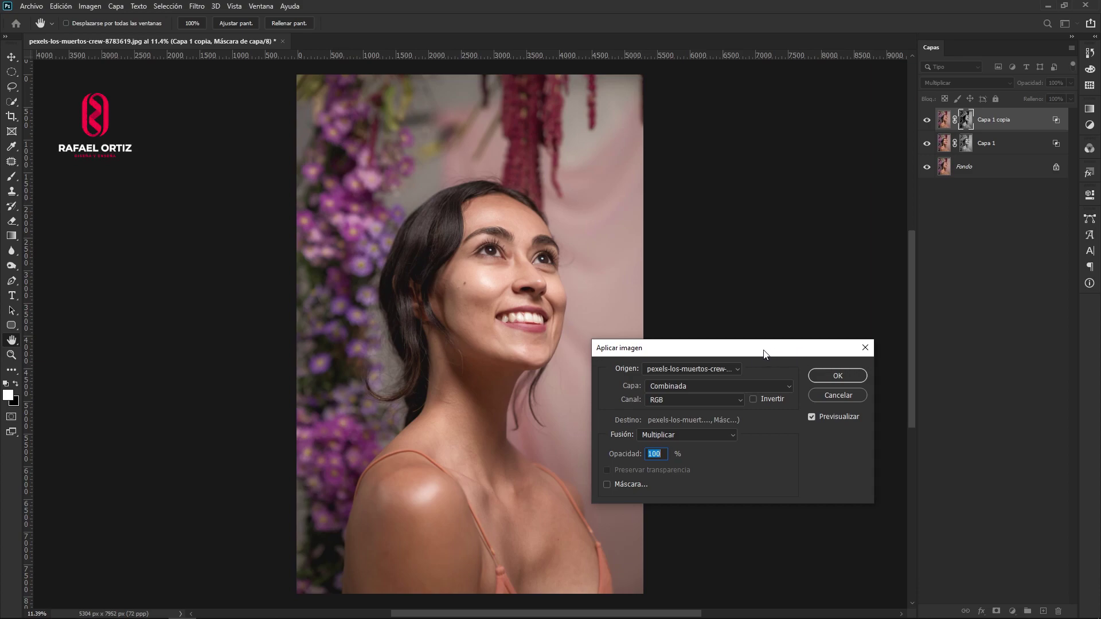
pyautogui.click(753, 398)
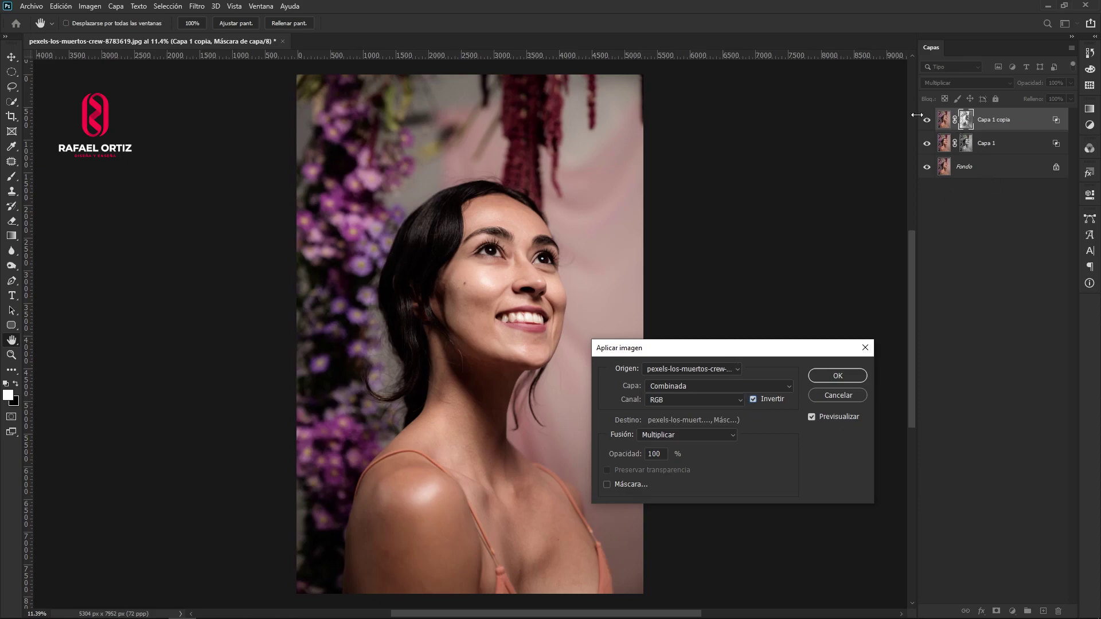
pyautogui.click(837, 376)
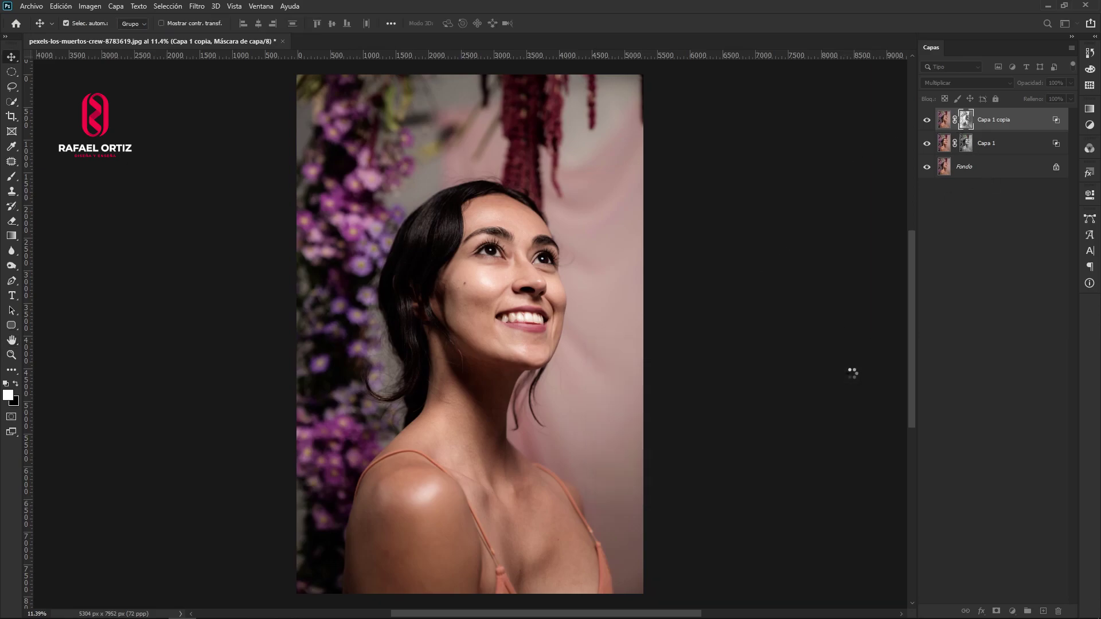
# Group Capa 1 and Capa 1 copia into Grupo 1 with a white mask, comparing it on and off.
pyautogui.keyDown('ctrl'); pyautogui.click(1020, 147); pyautogui.keyUp('ctrl')
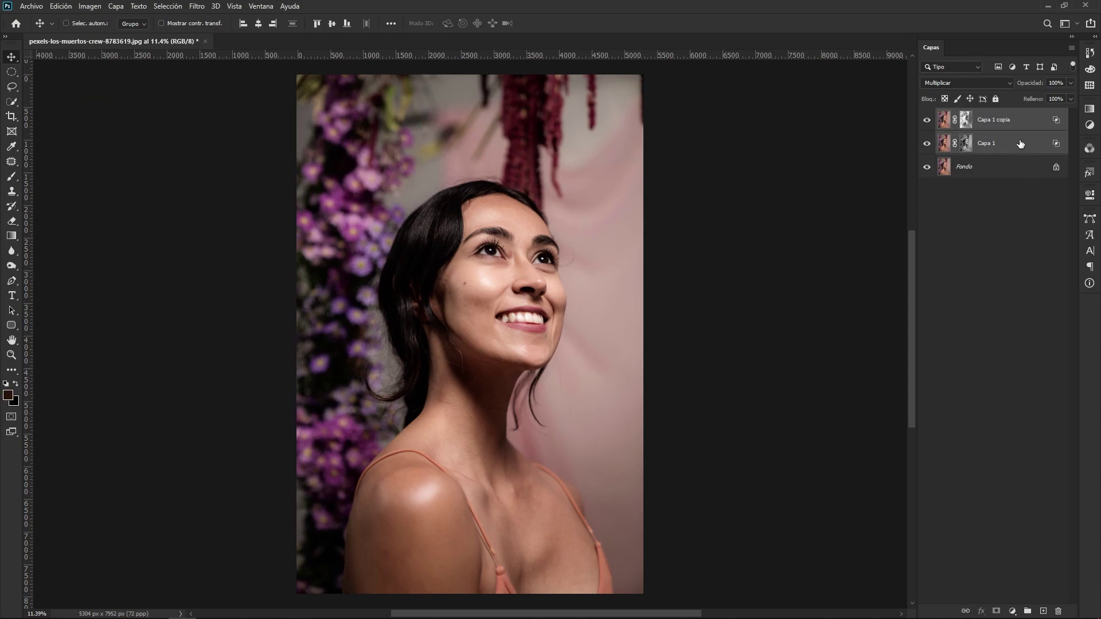
pyautogui.hotkey('ctrl', 'g')
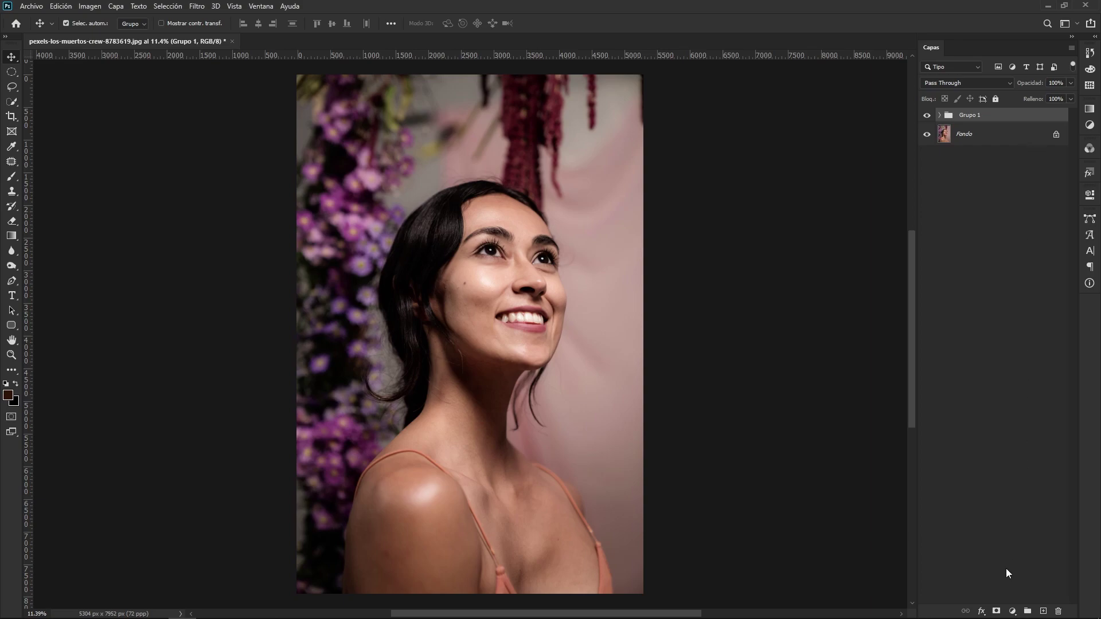
pyautogui.click(996, 610)
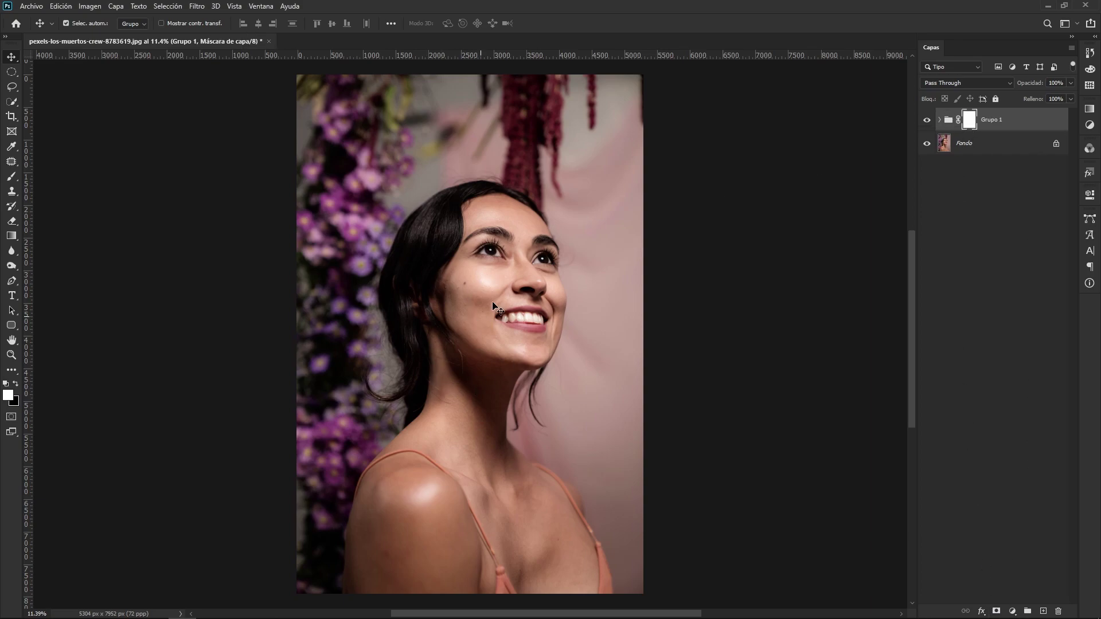
pyautogui.click(927, 120)
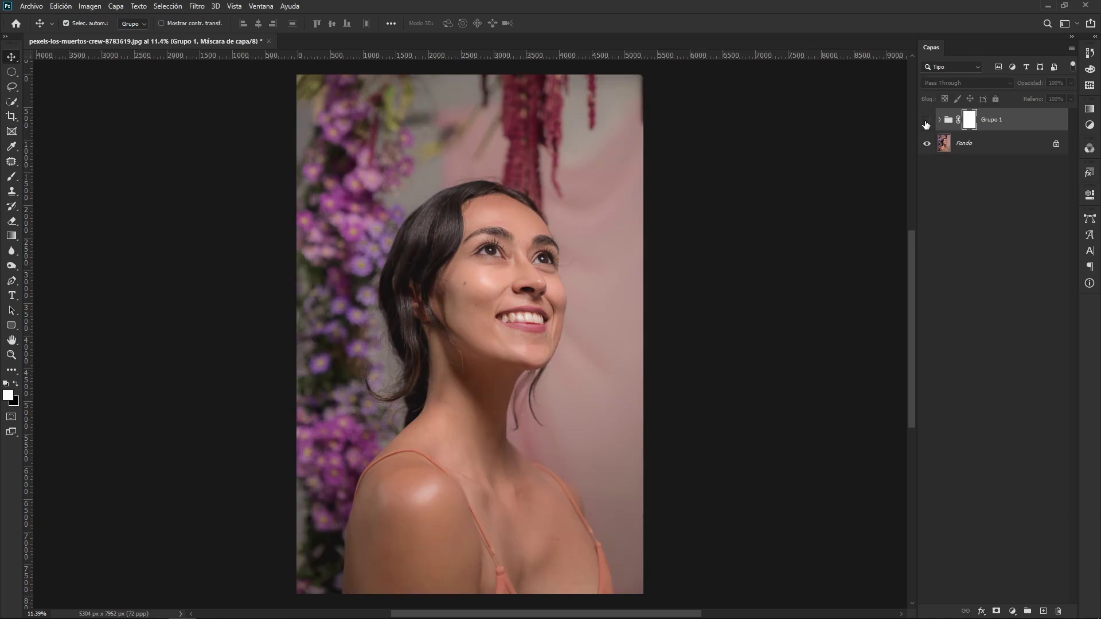
pyautogui.click(927, 122)
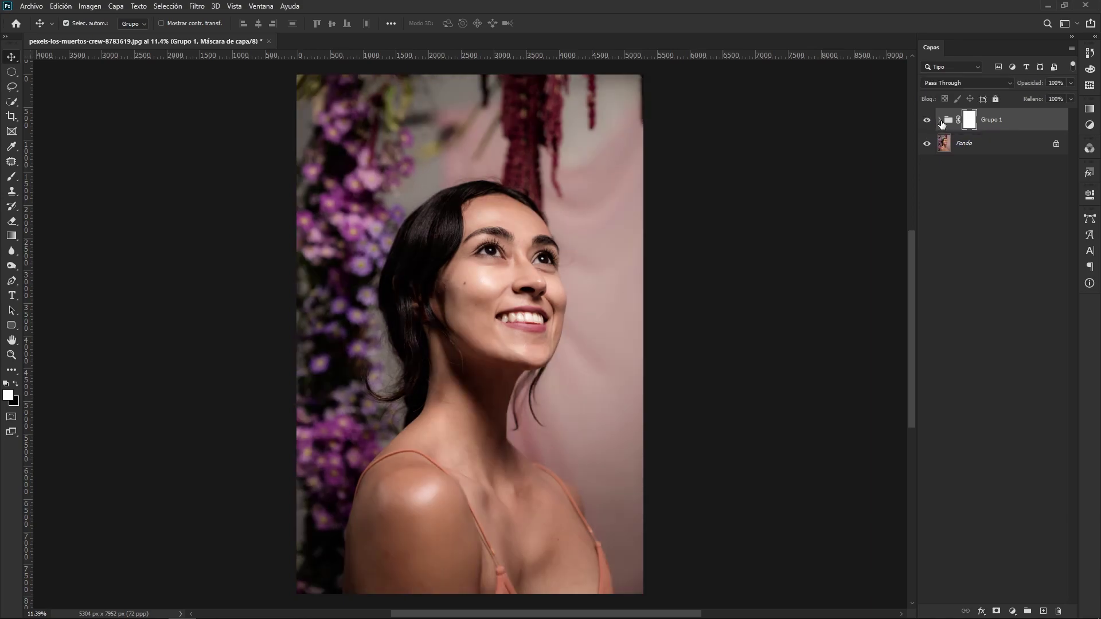
pyautogui.click(940, 120)
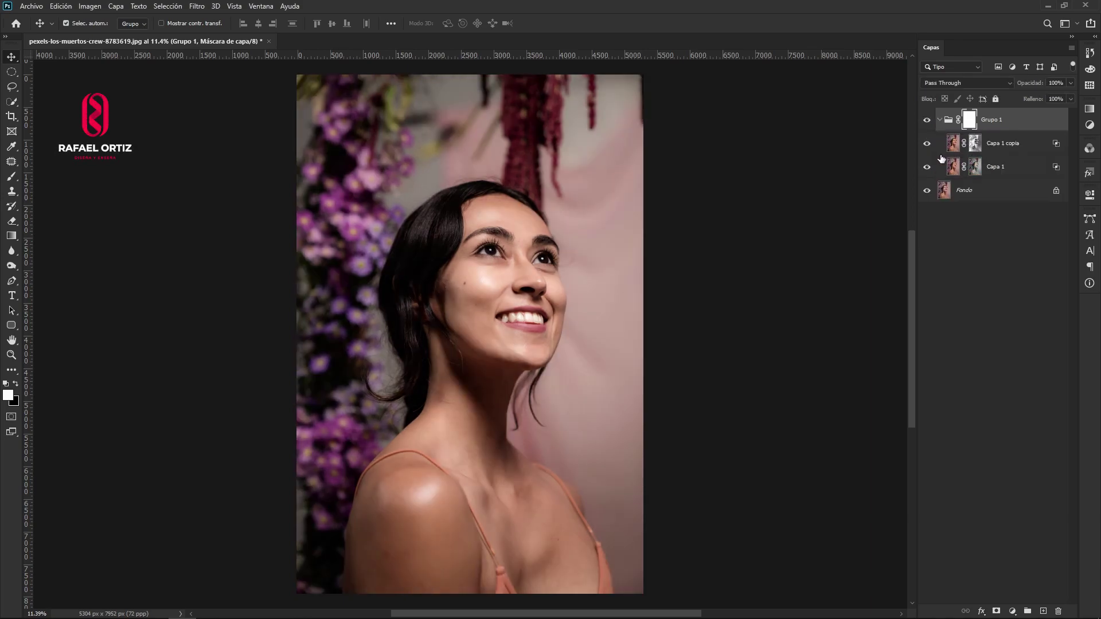
pyautogui.click(940, 120)
pyautogui.click(925, 121)
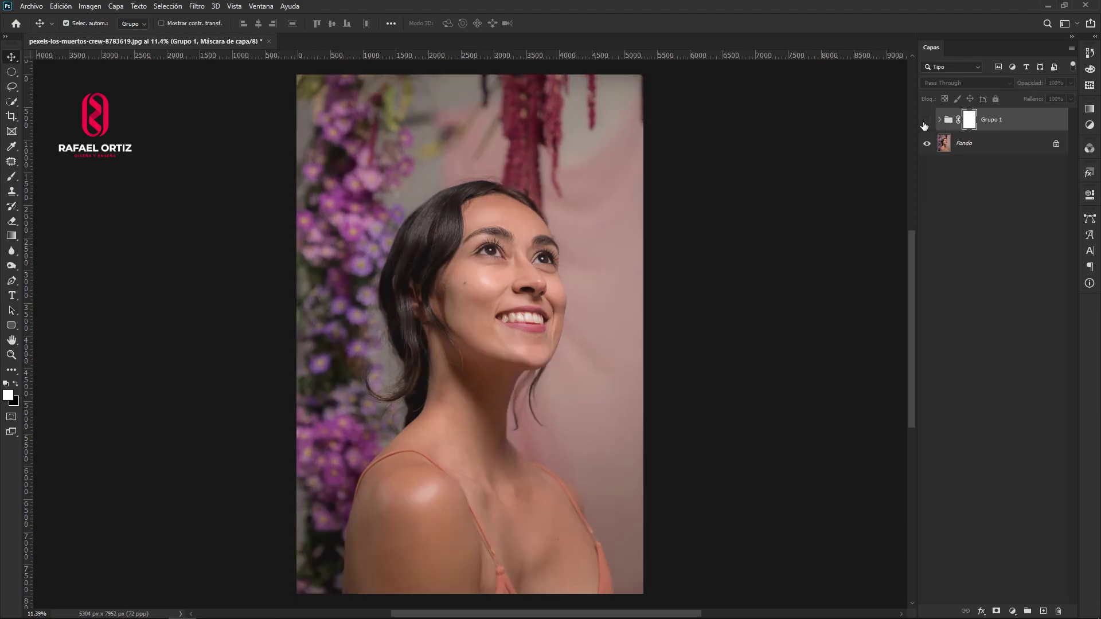
pyautogui.click(926, 121)
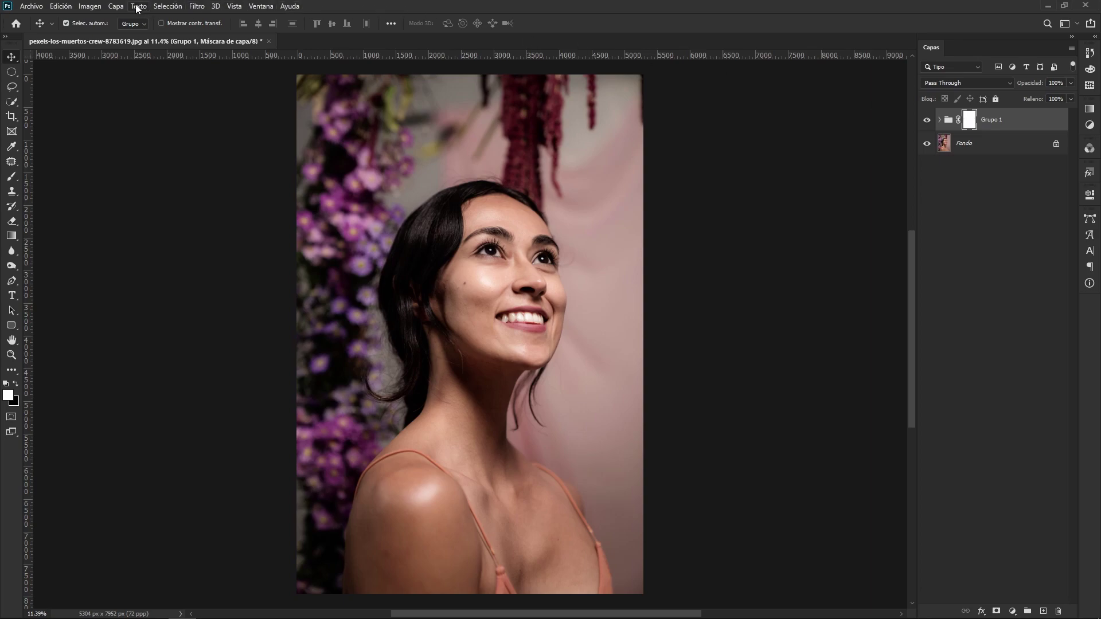
# Apply the non-inverted photo into Grupo 1's layer mask.
pyautogui.click(95, 6)
pyautogui.click(106, 177)
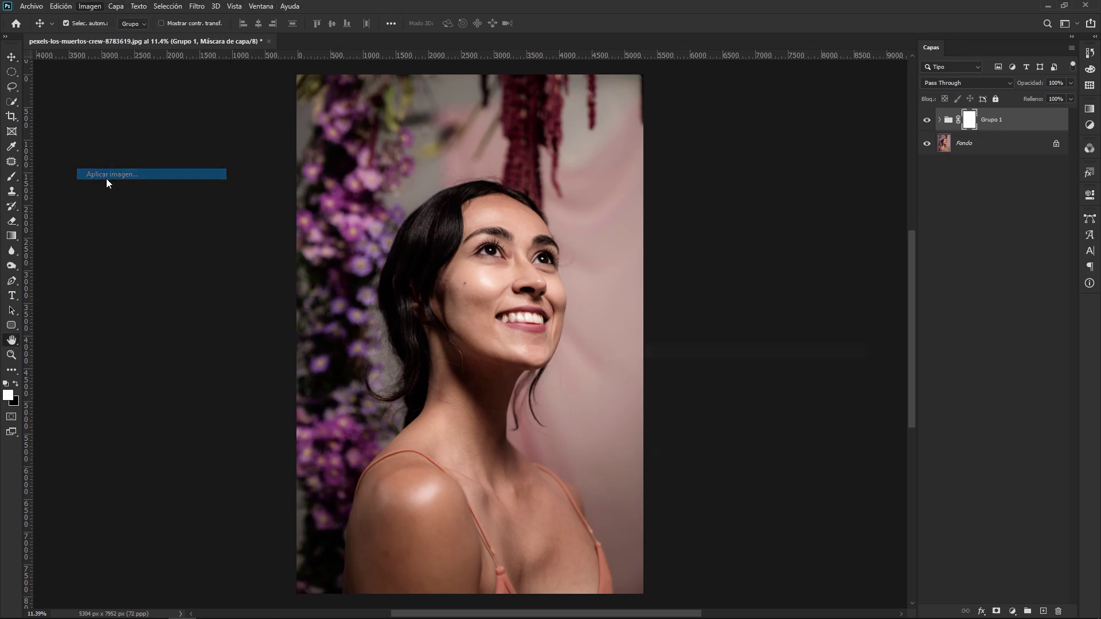
pyautogui.click(754, 402)
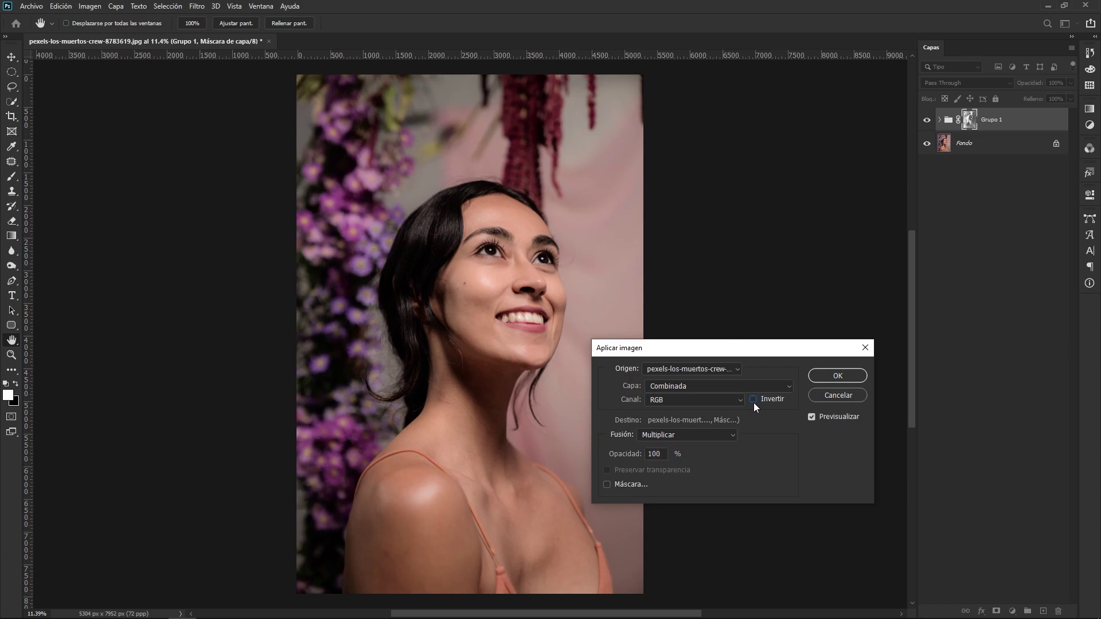
pyautogui.click(836, 377)
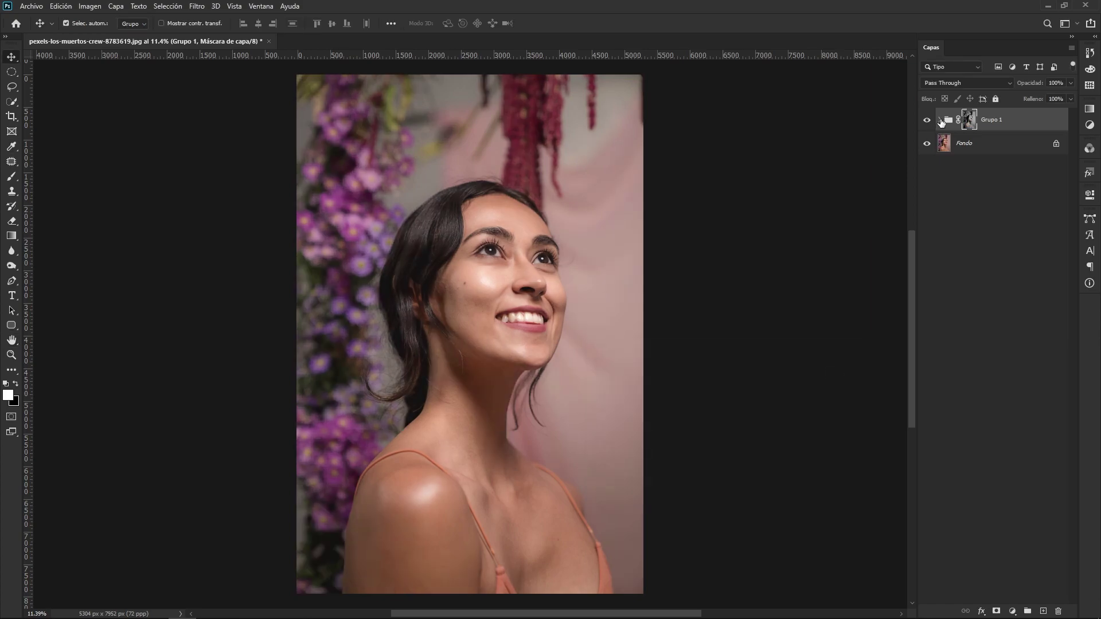
# Review Grupo 1's layers and mask, then toggle the group to compare with Fondo.
pyautogui.click(941, 120)
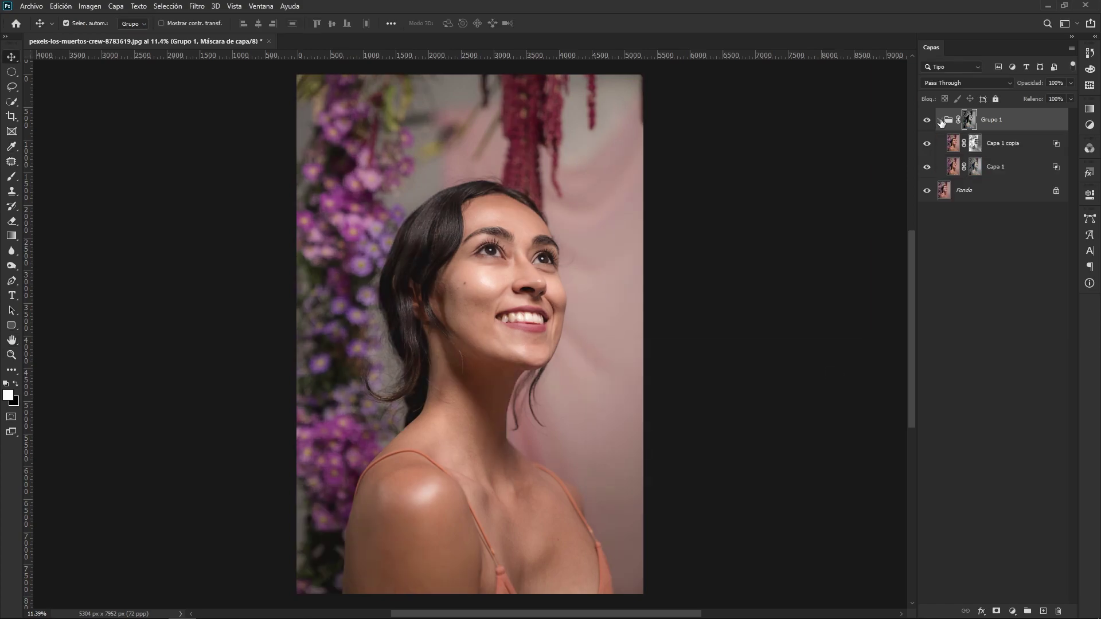
pyautogui.hotkey('alt', 'shift', 's')
pyautogui.click(1015, 172)
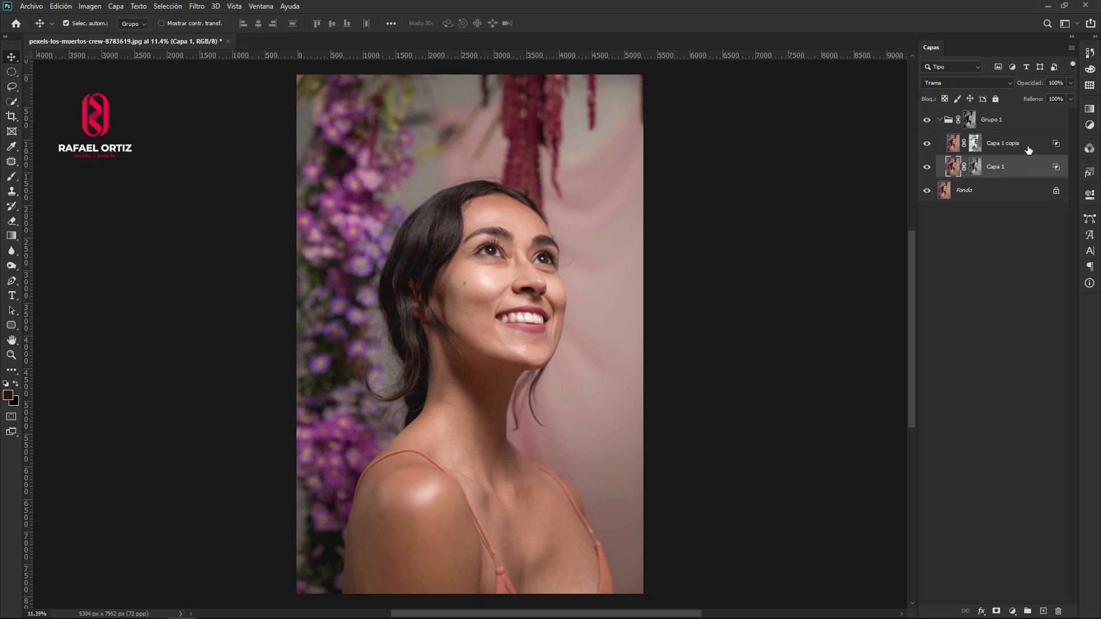
pyautogui.click(1028, 150)
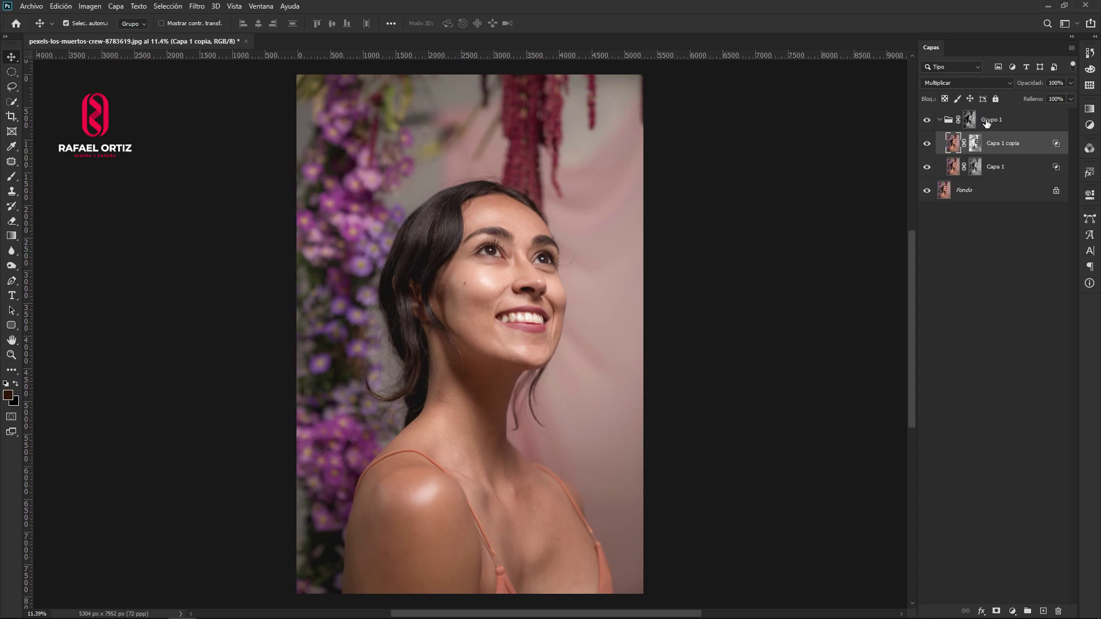
pyautogui.click(995, 128)
pyautogui.click(939, 120)
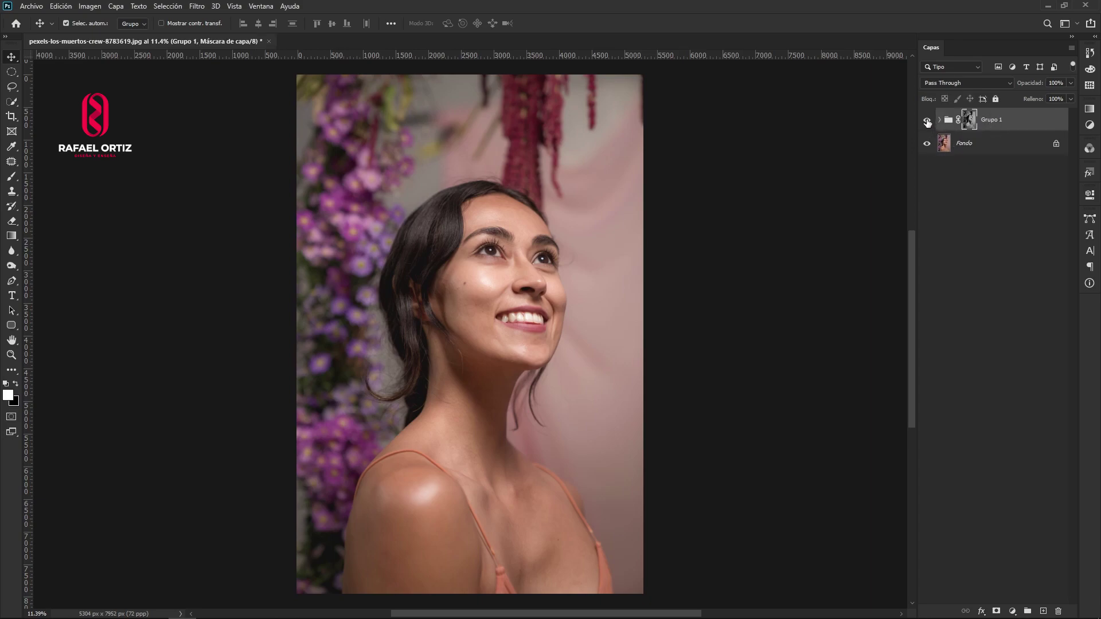
pyautogui.click(928, 120)
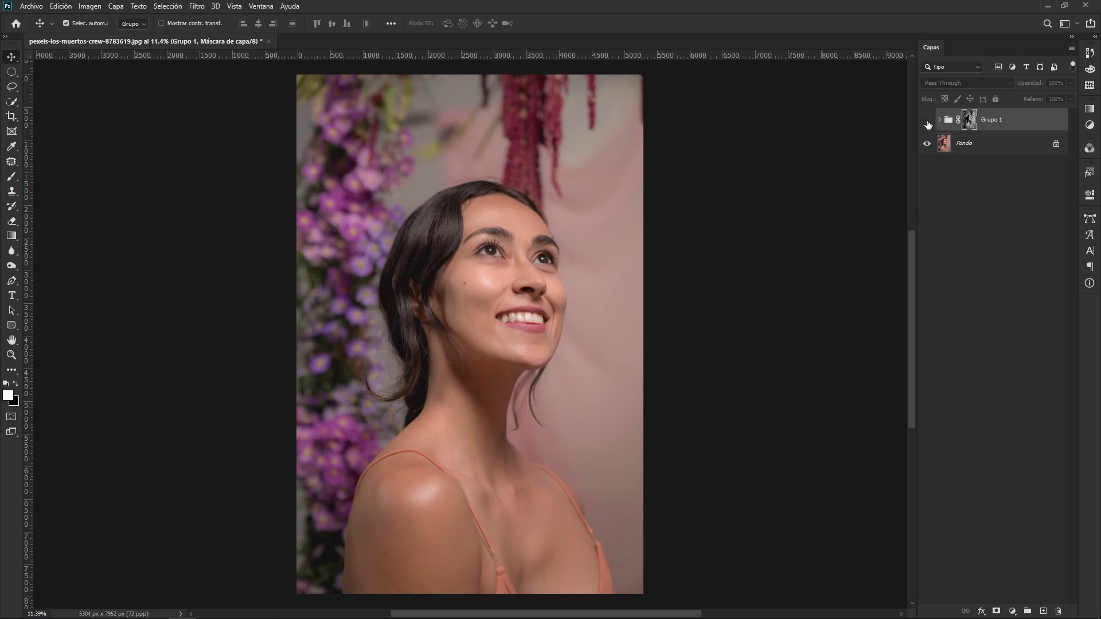
pyautogui.click(927, 121)
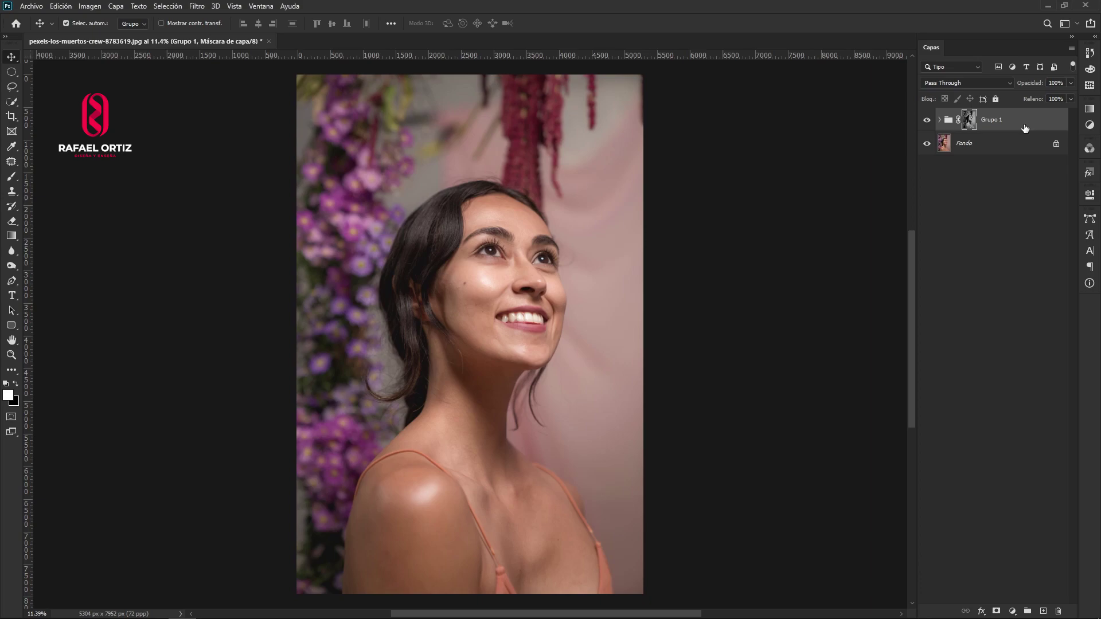
# Duplicate Grupo 1 as Grupo 1 copia and wrap both in a new Grupo 2.
pyautogui.hotkey('ctrl', 'j')
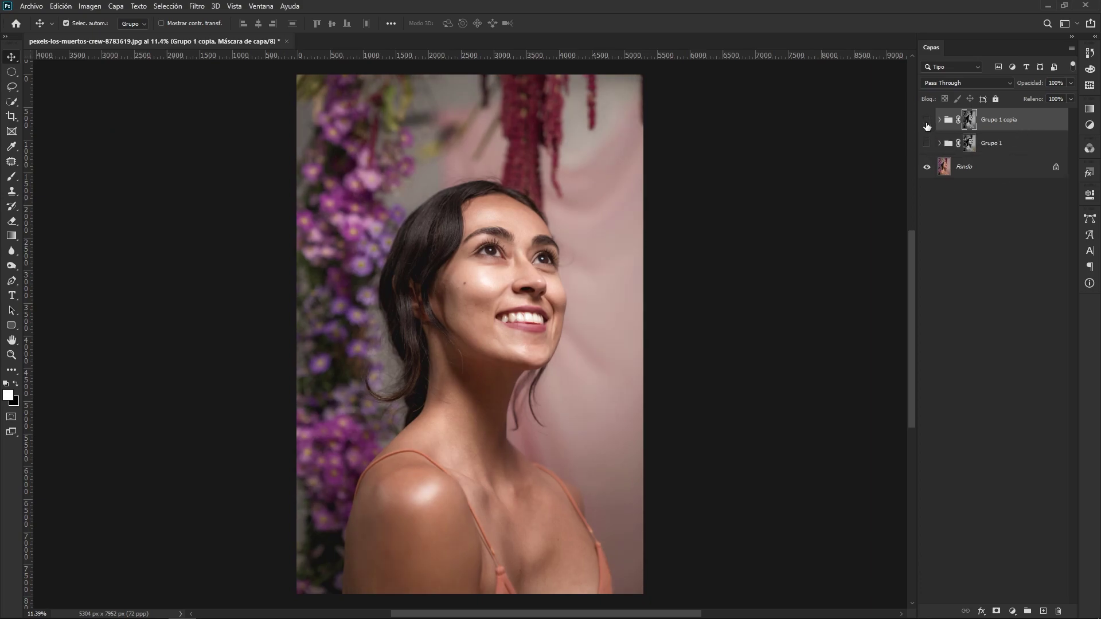
pyautogui.click(926, 143)
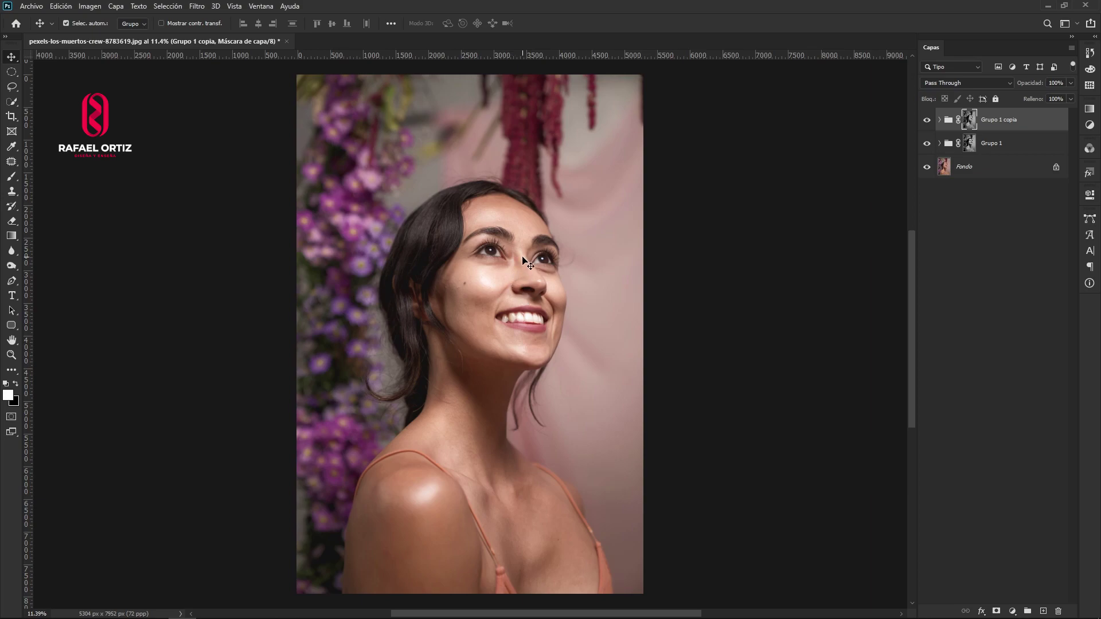
pyautogui.keyDown('ctrl'); pyautogui.click(1024, 151); pyautogui.keyUp('ctrl')
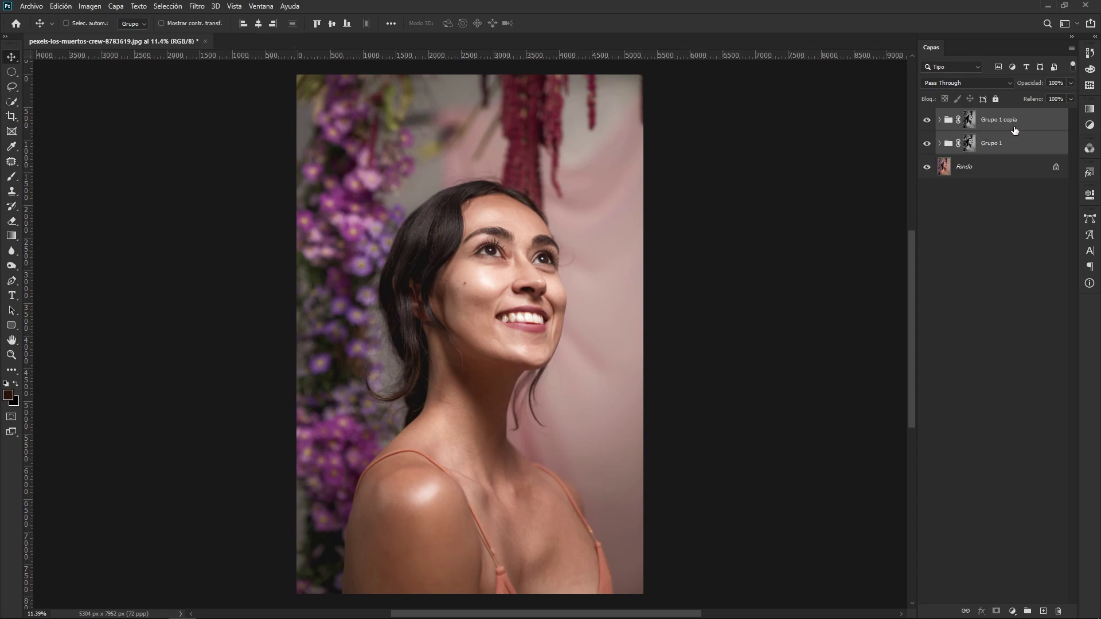
pyautogui.hotkey('ctrl', 'g')
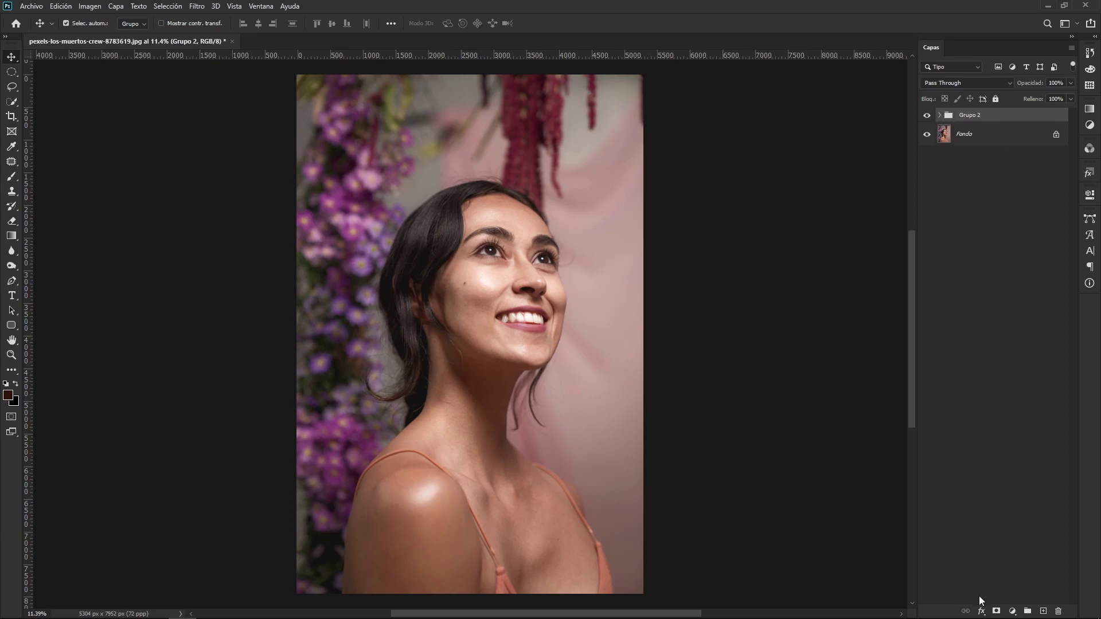
# Add a white mask to Grupo 2 and expand its nested groups.
pyautogui.click(996, 612)
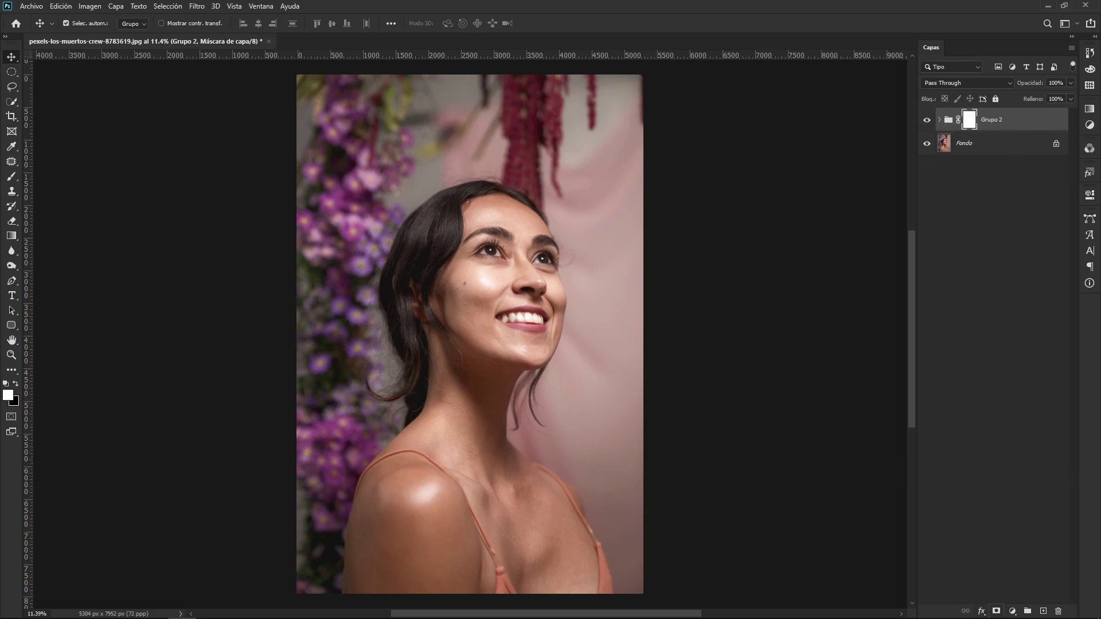
pyautogui.click(940, 120)
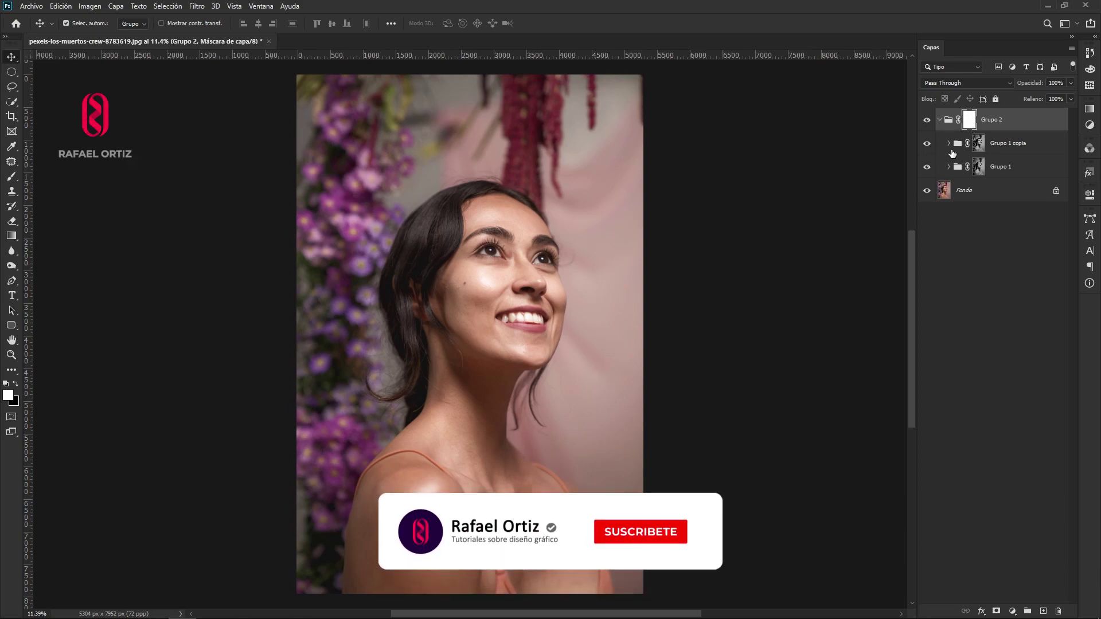
pyautogui.click(949, 143)
pyautogui.click(950, 214)
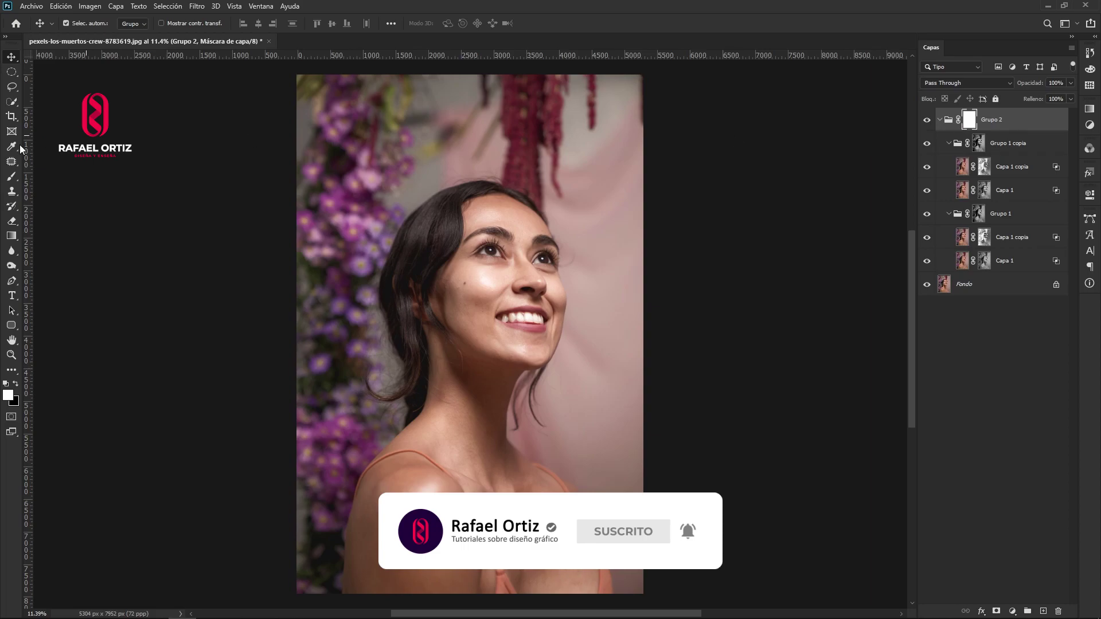
# Set up a large black Brush at 20% flow.
pyautogui.click(12, 177)
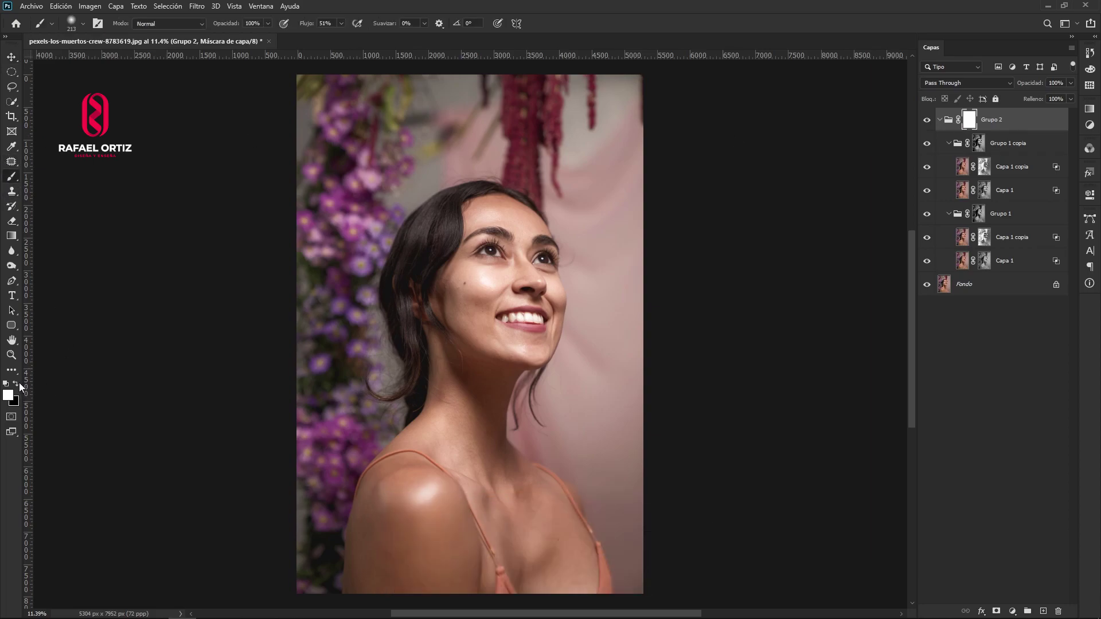
pyautogui.click(17, 383)
pyautogui.moveTo(341, 39); pyautogui.dragTo(332, 38)
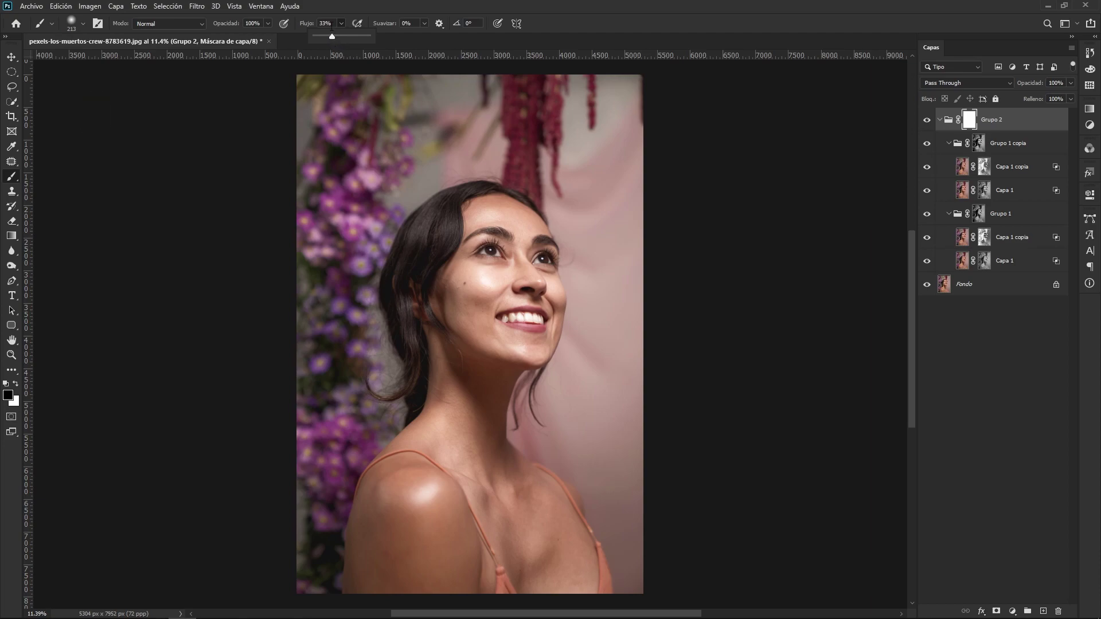
pyautogui.write('20')
pyautogui.moveTo(594, 271); pyautogui.dragTo(621, 277)
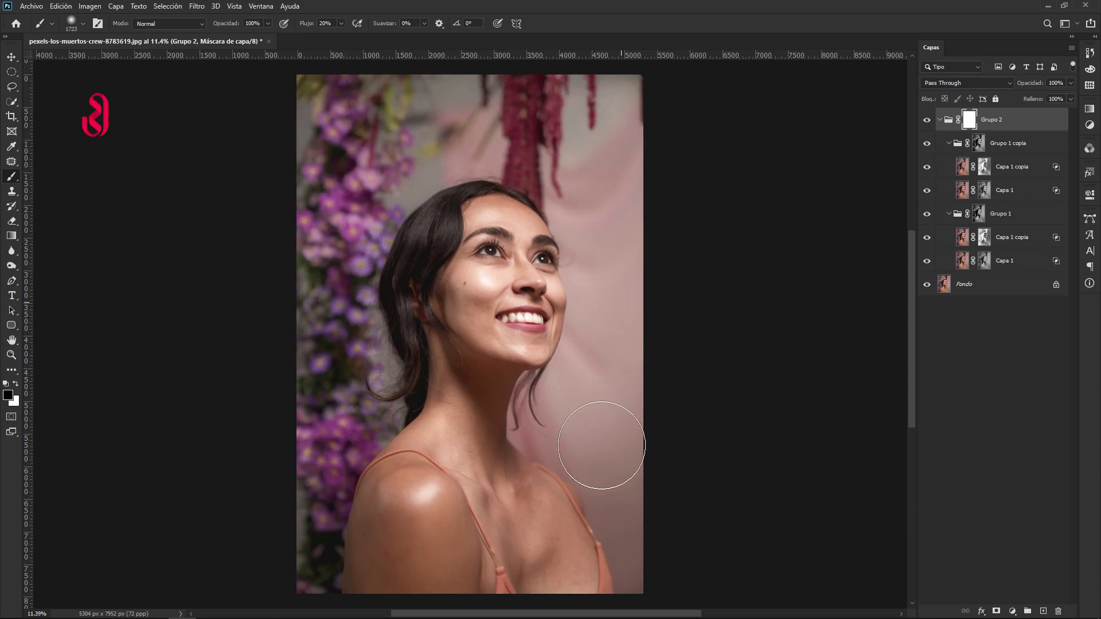
# Paint the retouching out of the pink background and compare Grupo 2 on and off.
pyautogui.moveTo(505, 456); pyautogui.dragTo(434, 498)
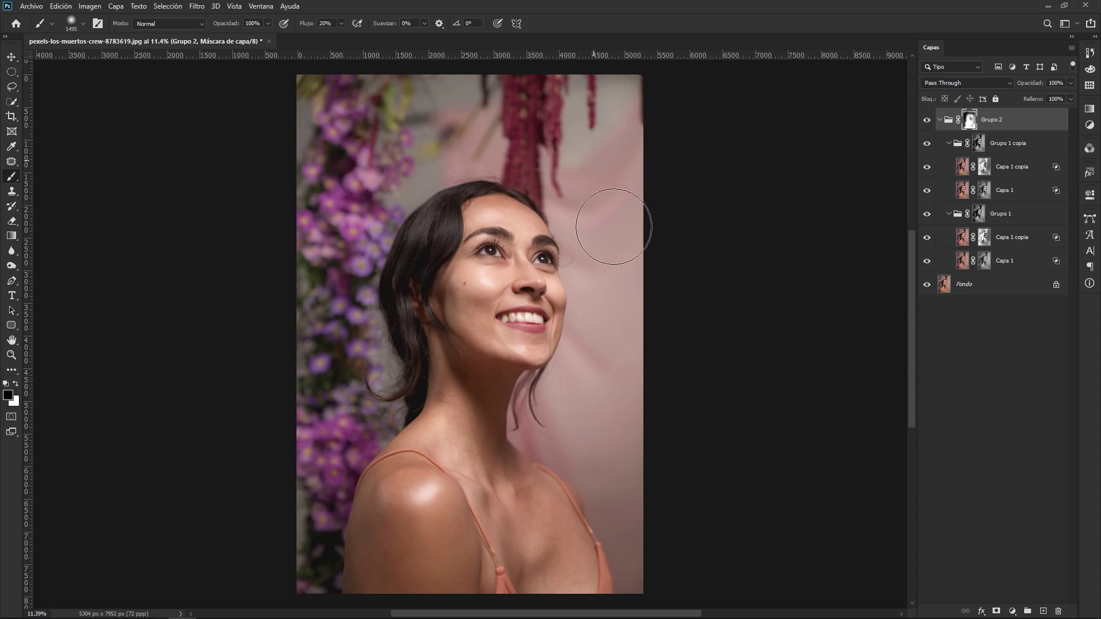
pyautogui.click(927, 121)
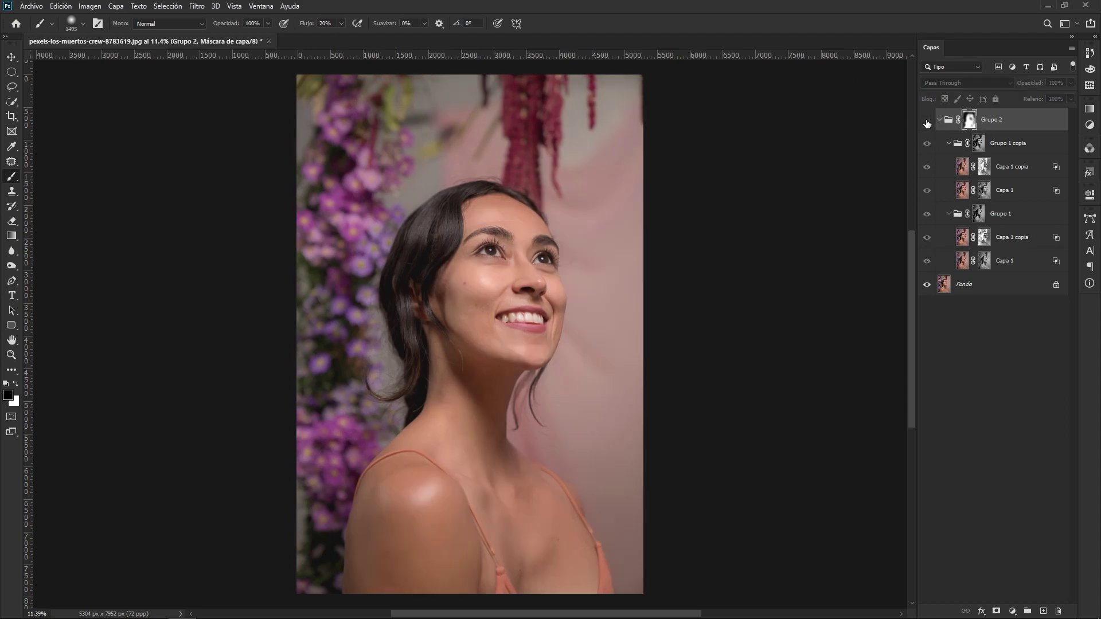
pyautogui.click(928, 121)
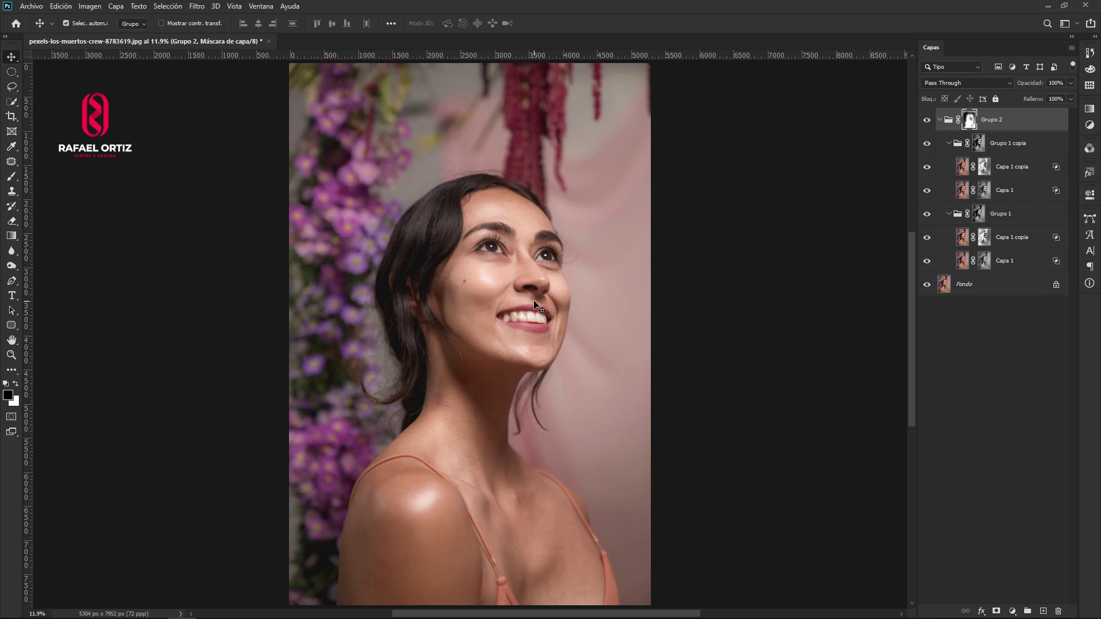
# Toggle Grupo 2's visibility off and on twice to compare the retouch with the original.
pyautogui.click(927, 120)
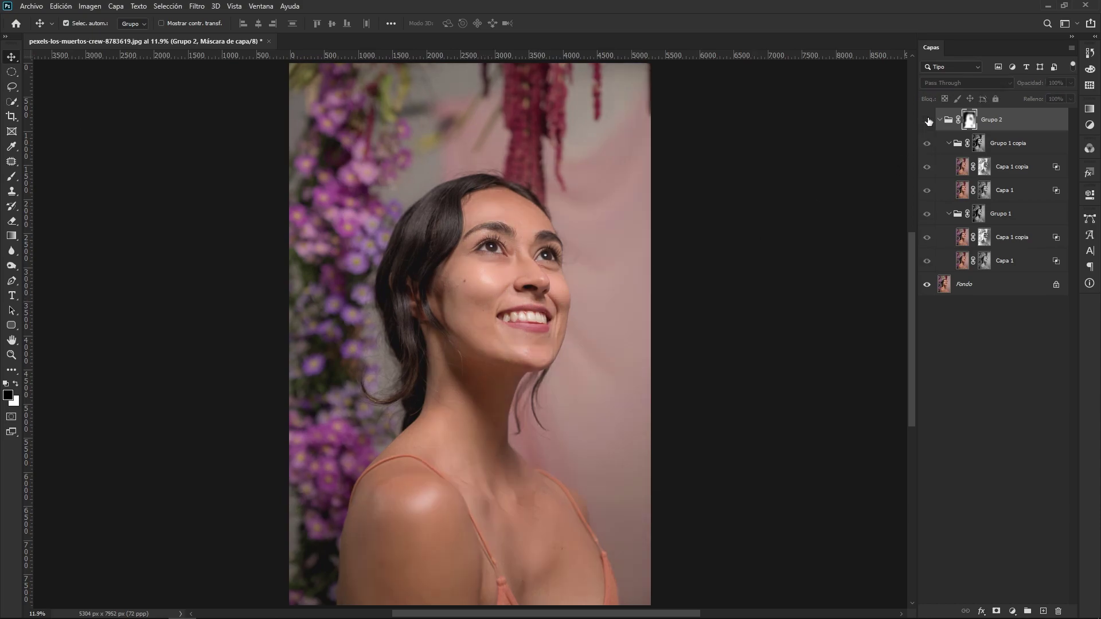
pyautogui.click(927, 120)
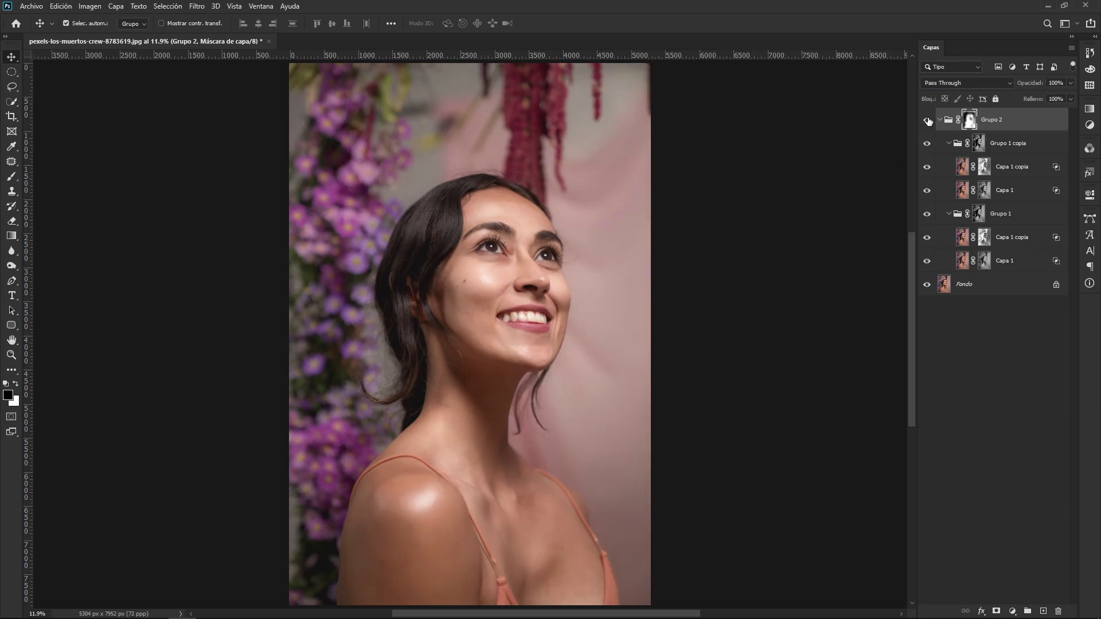
pyautogui.click(927, 121)
pyautogui.click(928, 120)
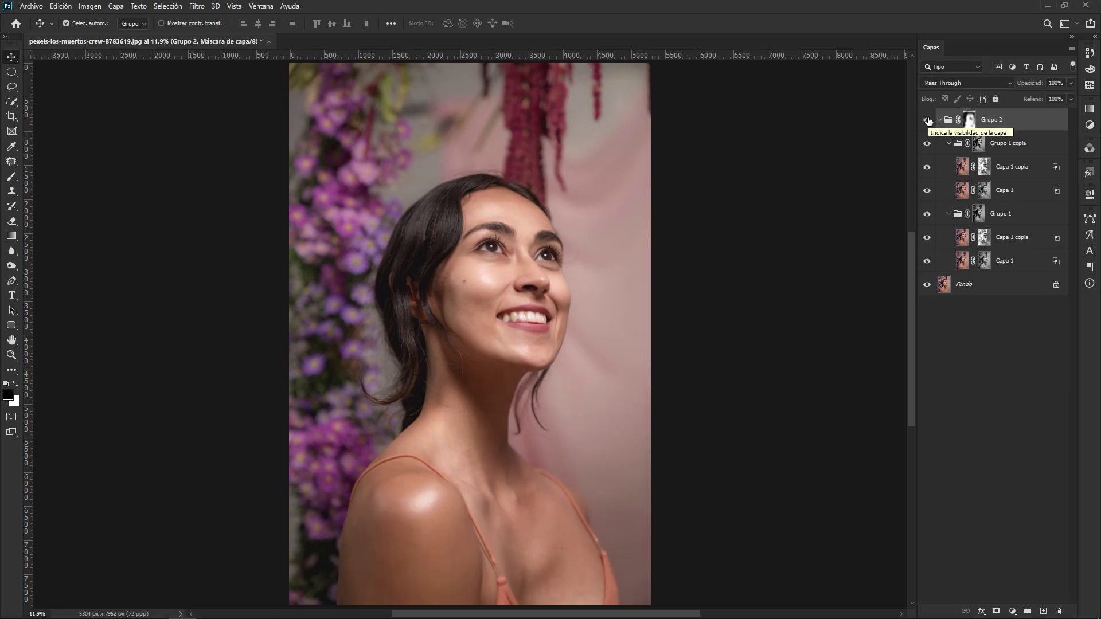
# Collapse Grupo 2 and stamp all visible layers into a new top layer, Capa 2.
pyautogui.click(939, 119)
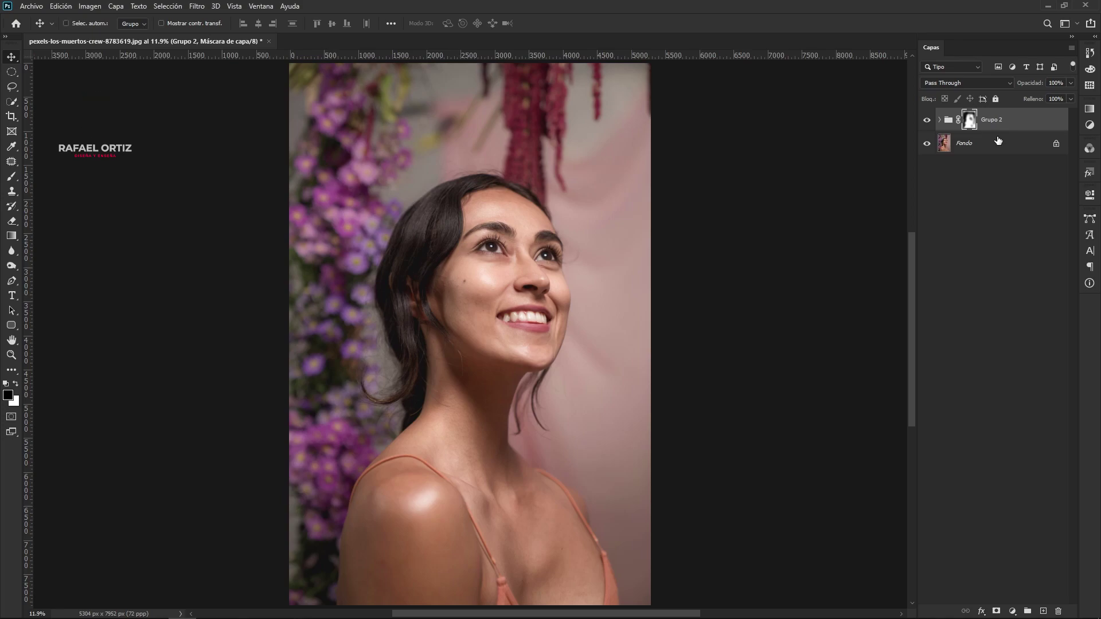
pyautogui.hotkey('ctrl', 'shift', 'alt', 'e')
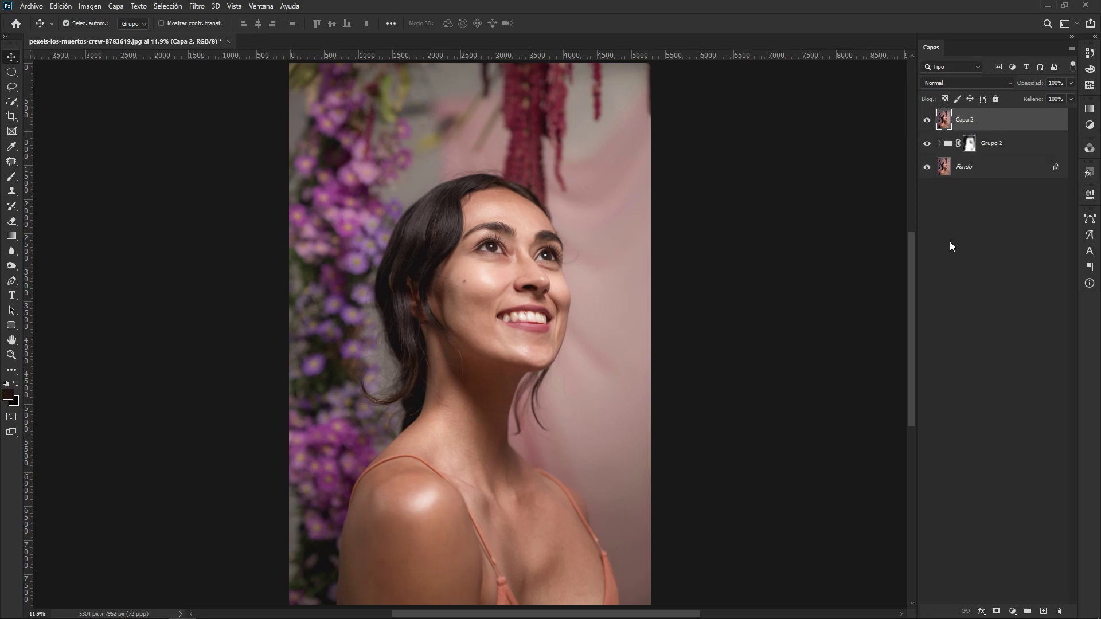
pyautogui.click(197, 6)
pyautogui.moveTo(204, 233)
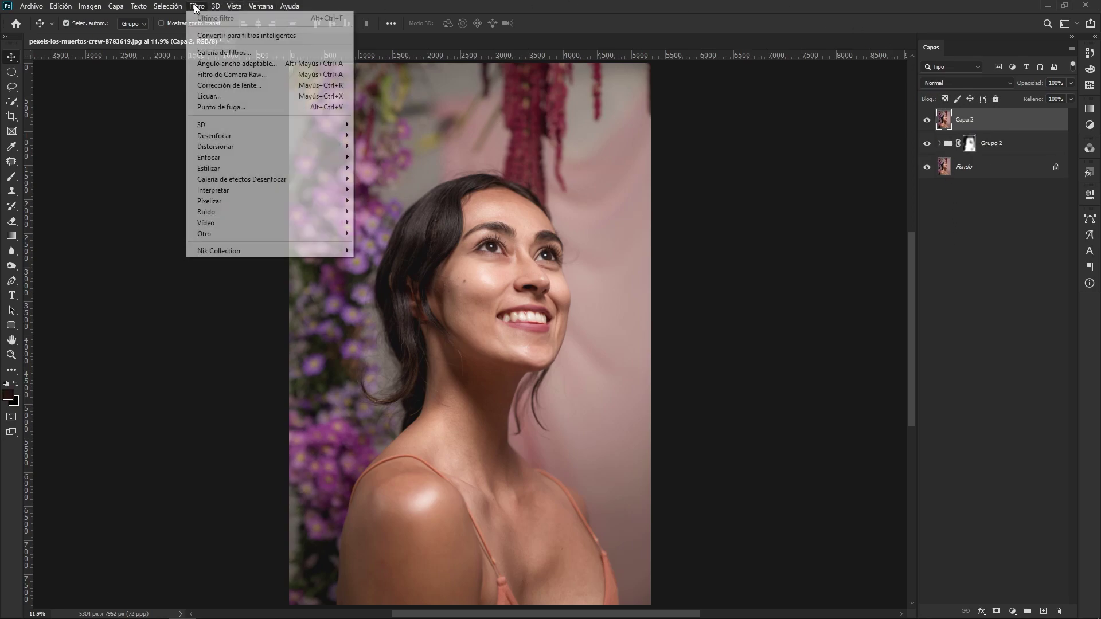
# Apply Paso alto to Capa 2 with a 5.0-pixel radius, previewing the eyes at 33%.
pyautogui.click(400, 289)
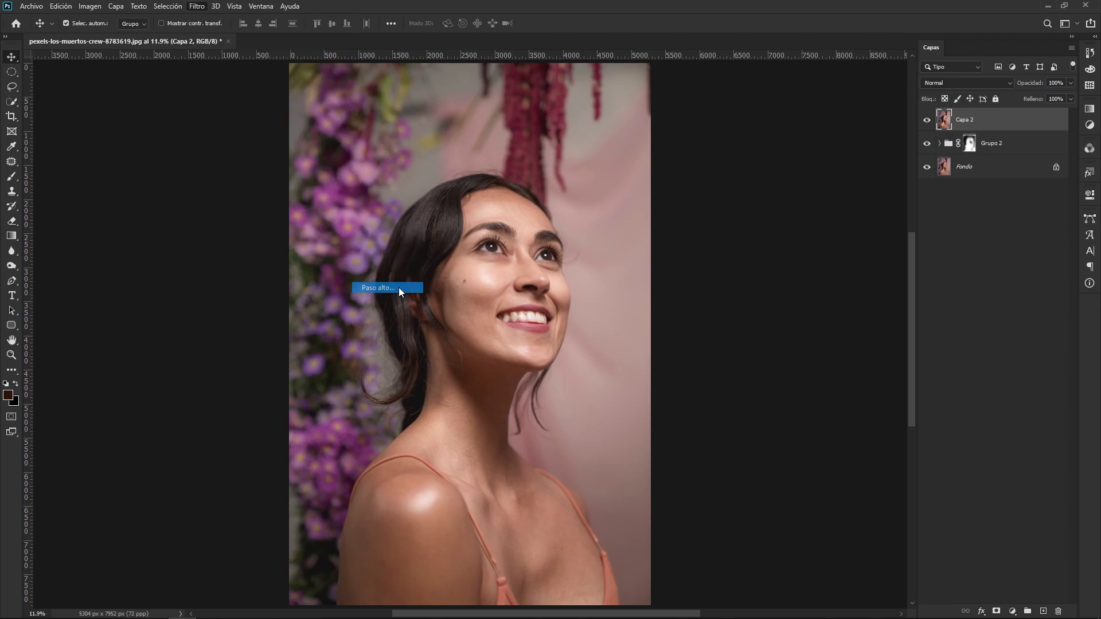
pyautogui.moveTo(509, 144)
pyautogui.mouseDown()
pyautogui.moveTo(722, 232)
pyautogui.moveTo(738, 300)
pyautogui.moveTo(730, 259)
pyautogui.moveTo(695, 301)
pyautogui.moveTo(740, 278)
pyautogui.mouseUp()
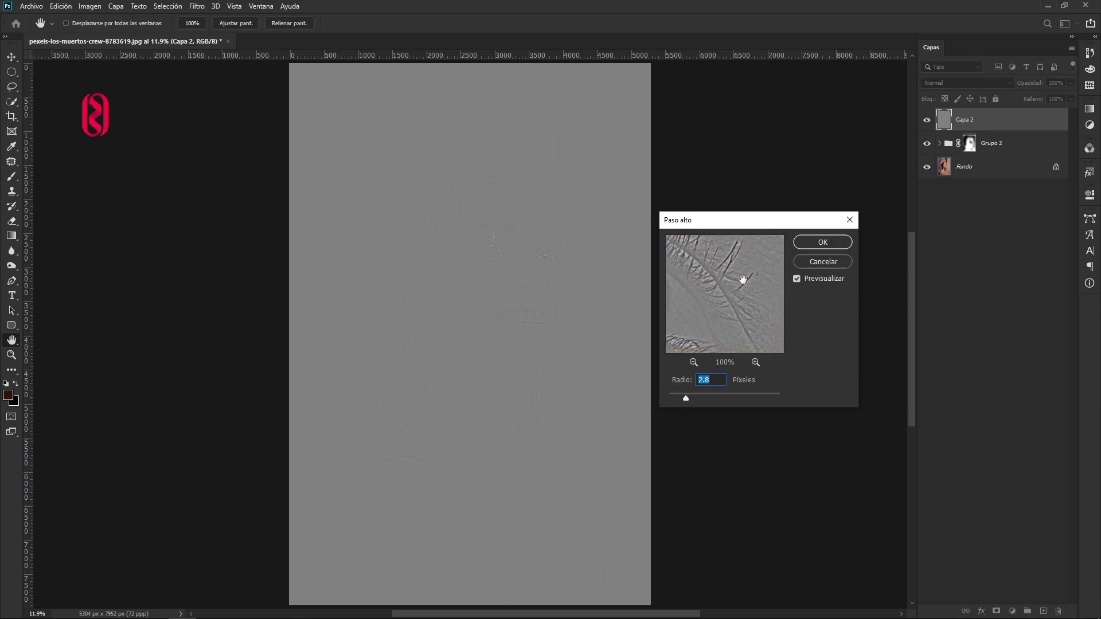
pyautogui.click(693, 363)
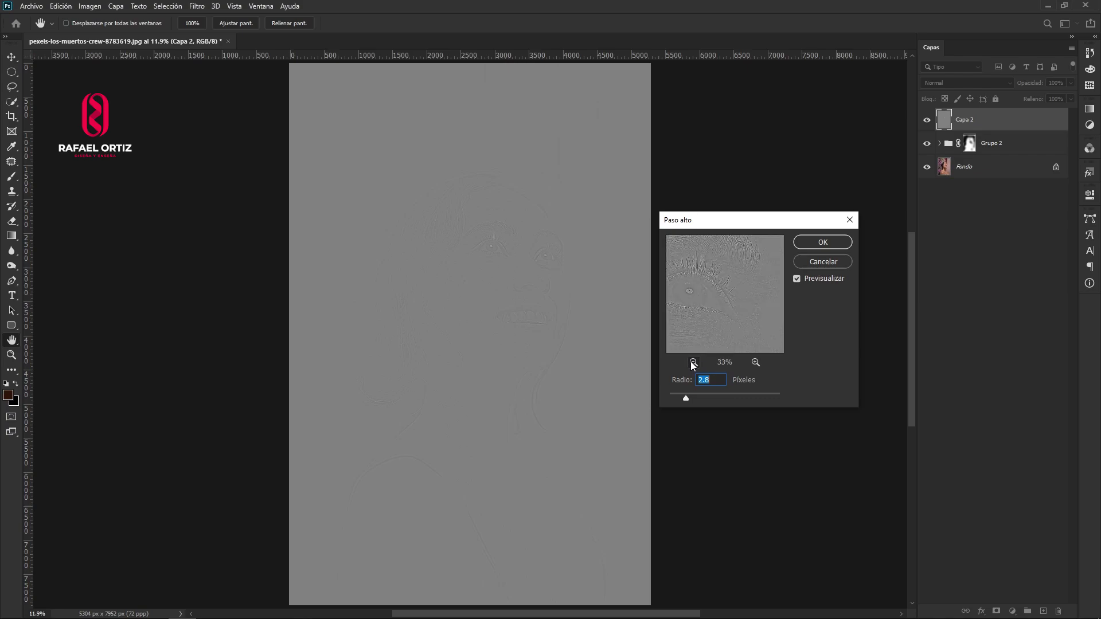
pyautogui.moveTo(702, 302); pyautogui.dragTo(717, 304)
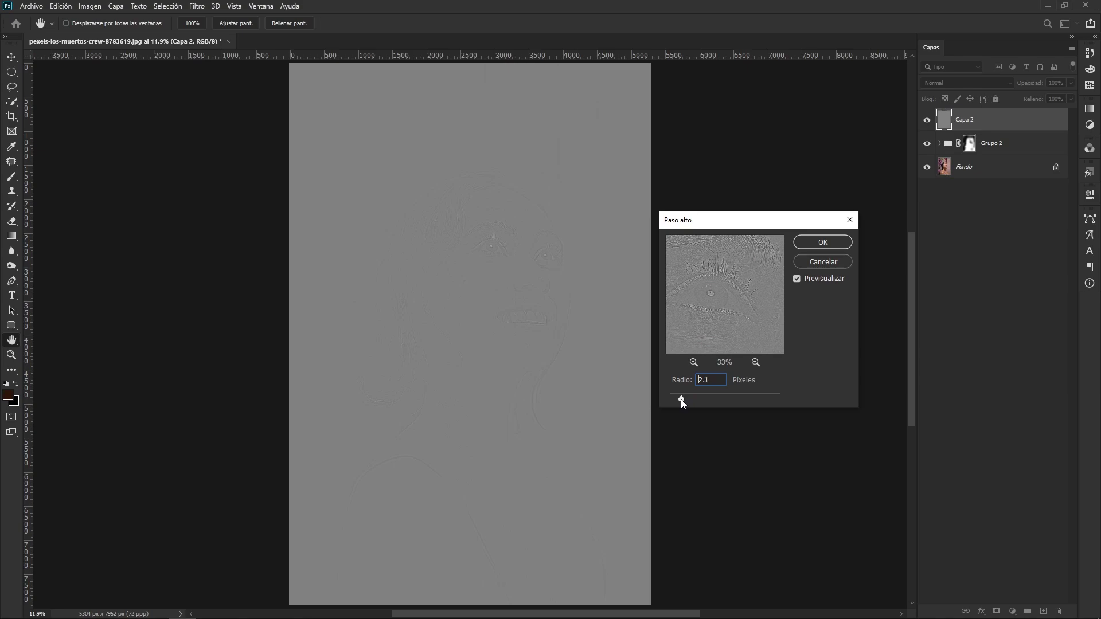
pyautogui.click(678, 399)
pyautogui.moveTo(679, 397); pyautogui.dragTo(695, 397)
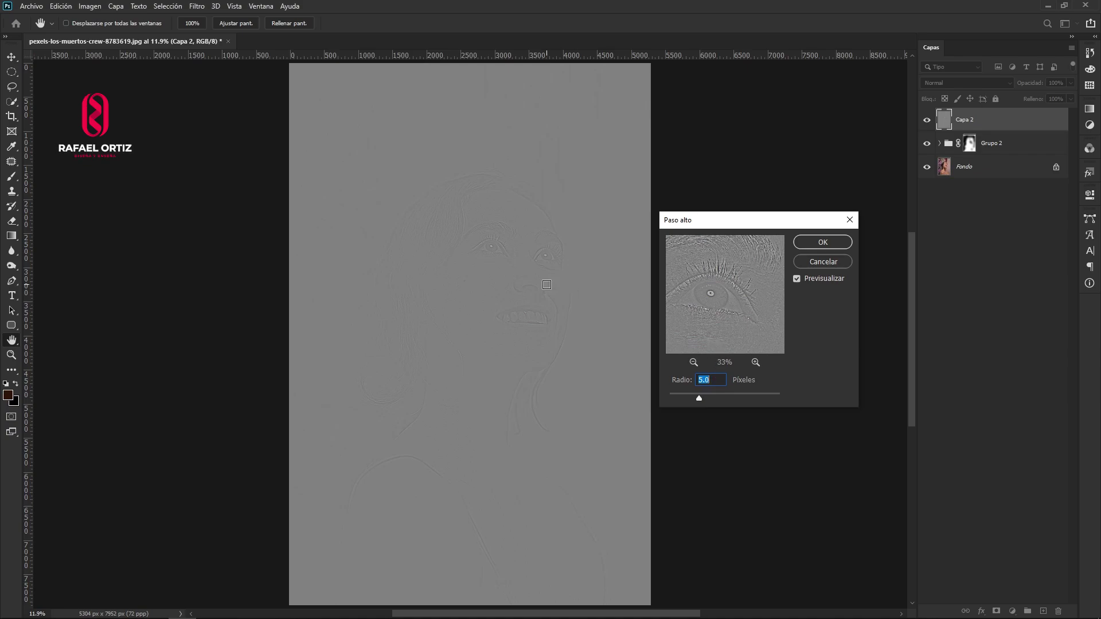
pyautogui.click(542, 256)
pyautogui.click(821, 242)
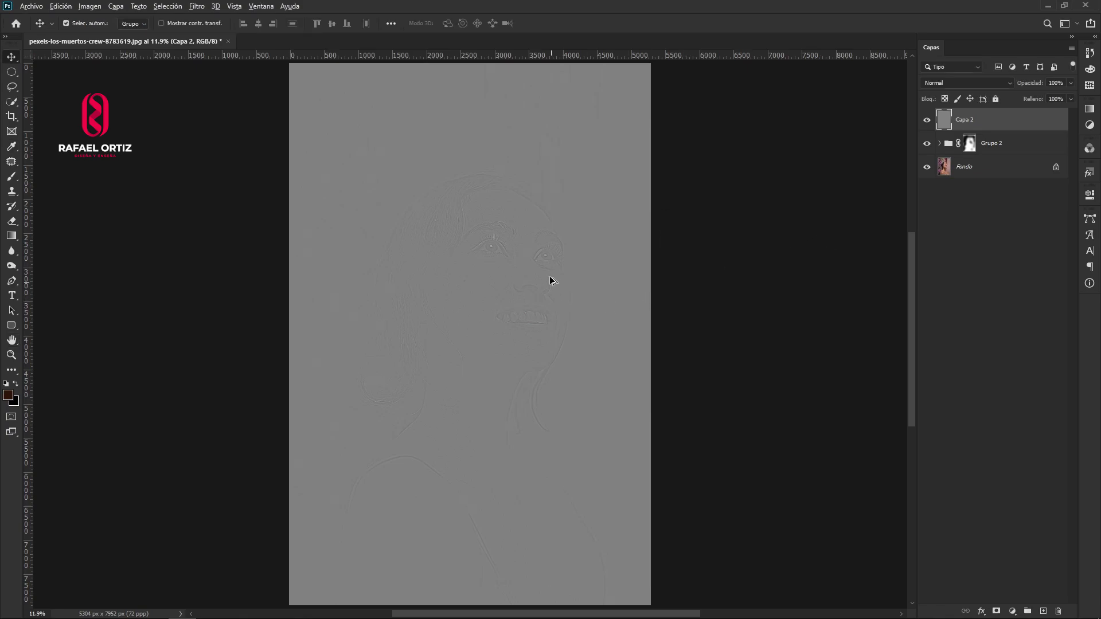
# Desaturate the high-pass Capa 2 via Imagen > Ajustes > Desaturar, leaving neutral grey edge detail.
pyautogui.scroll(1, 553, 234)
pyautogui.scroll(3, 499, 241)
pyautogui.scroll(4, 427, 269)
pyautogui.scroll(1, 426, 268)
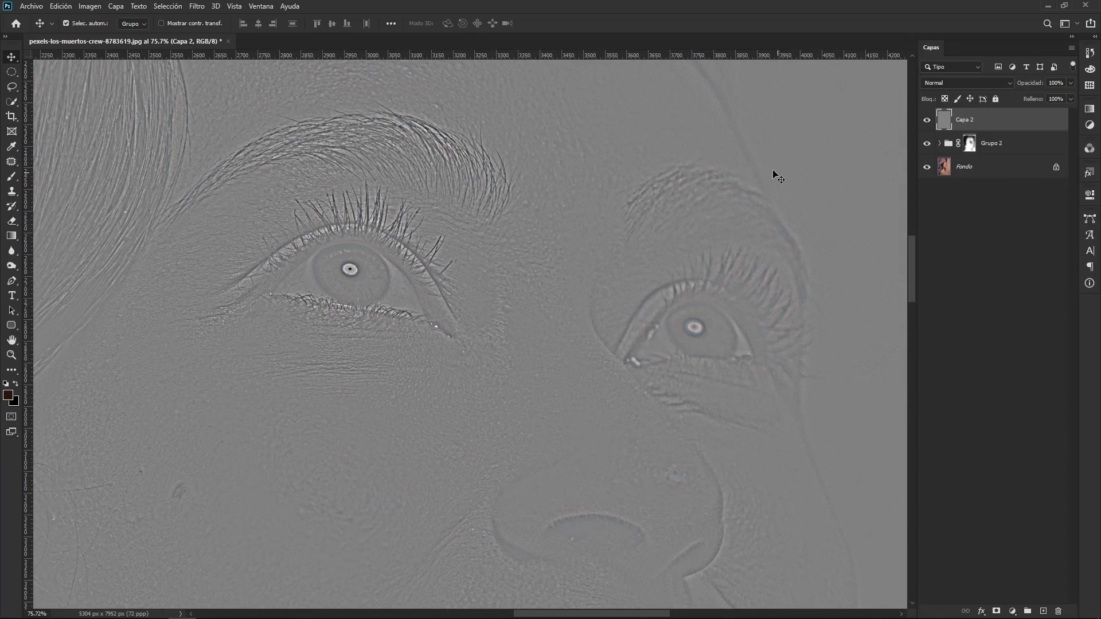
pyautogui.click(90, 6)
pyautogui.moveTo(150, 35)
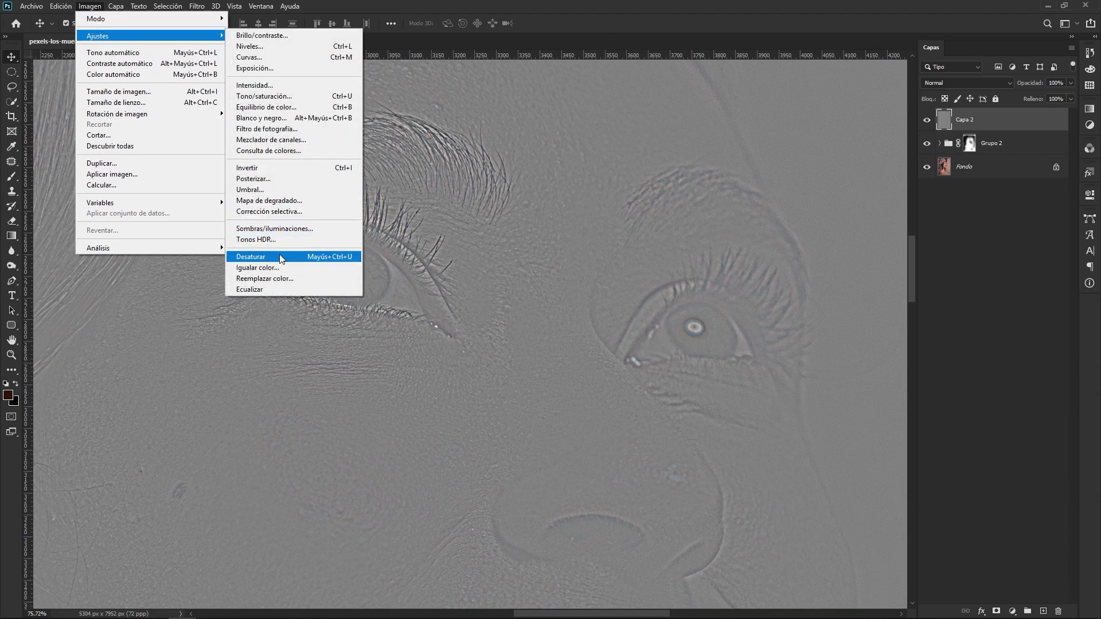
pyautogui.click(346, 263)
pyautogui.scroll(-1, 595, 310)
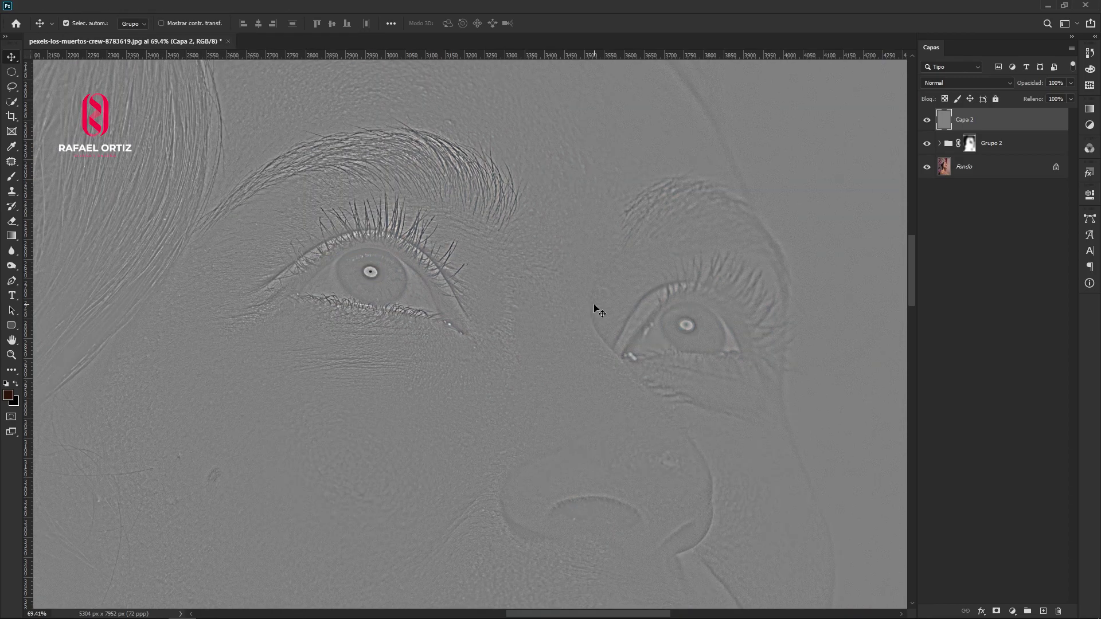
pyautogui.scroll(-2, 595, 310)
pyautogui.scroll(-1, 595, 309)
pyautogui.scroll(1, 613, 292)
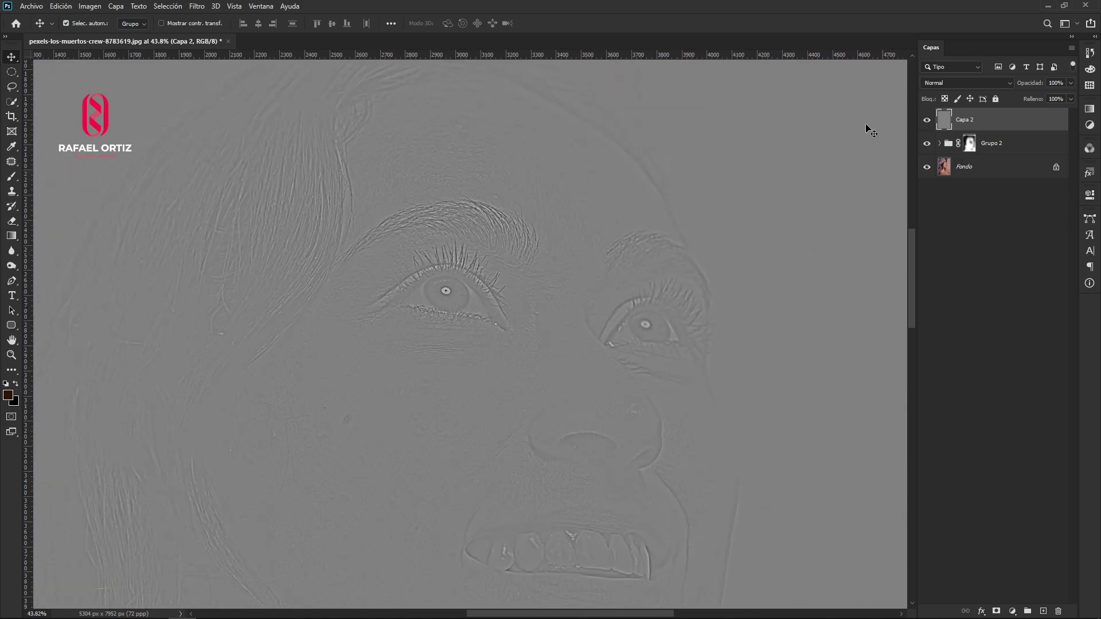
pyautogui.click(952, 83)
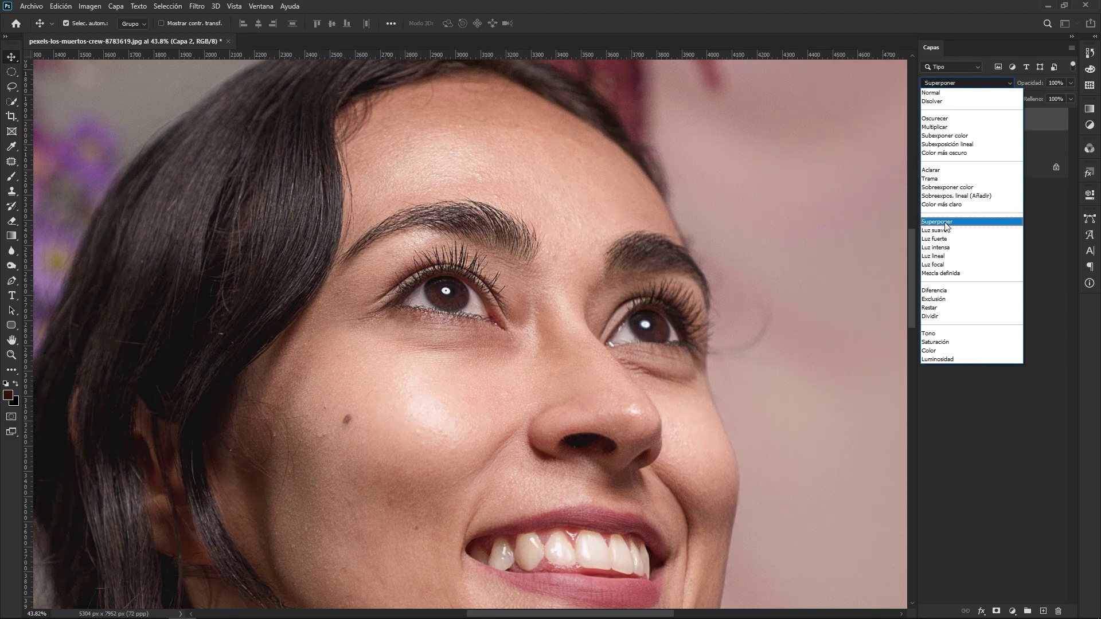
# Change Capa 2's blend mode from Superponer to Luz lineal, then pick the Brush tool.
pyautogui.click(946, 256)
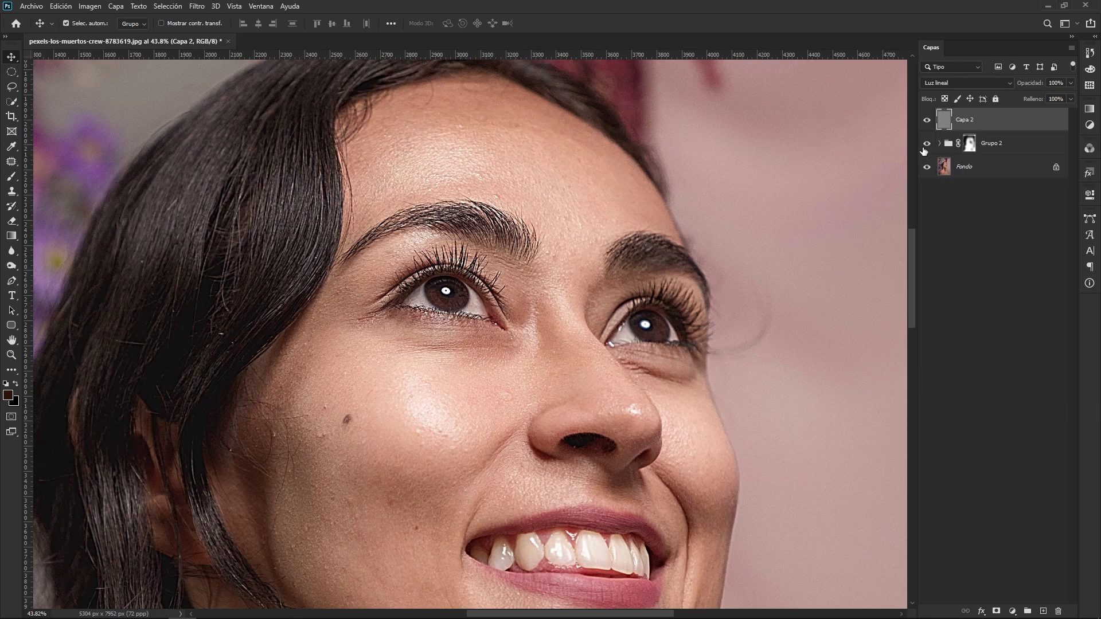
pyautogui.scroll(-5, 792, 359)
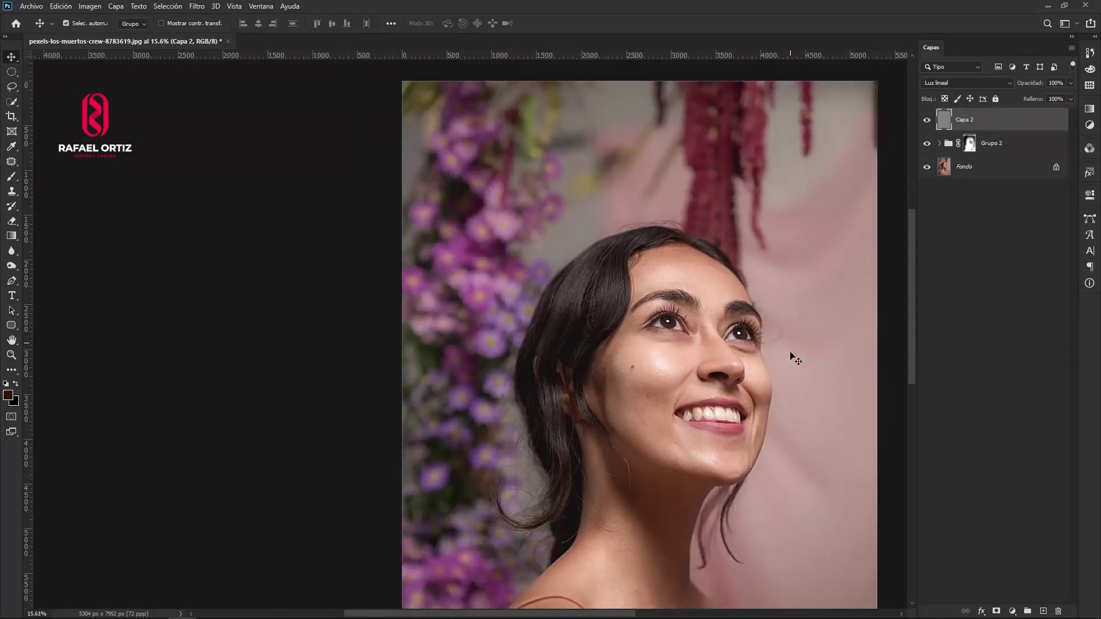
pyautogui.hscroll(3, 791, 359)
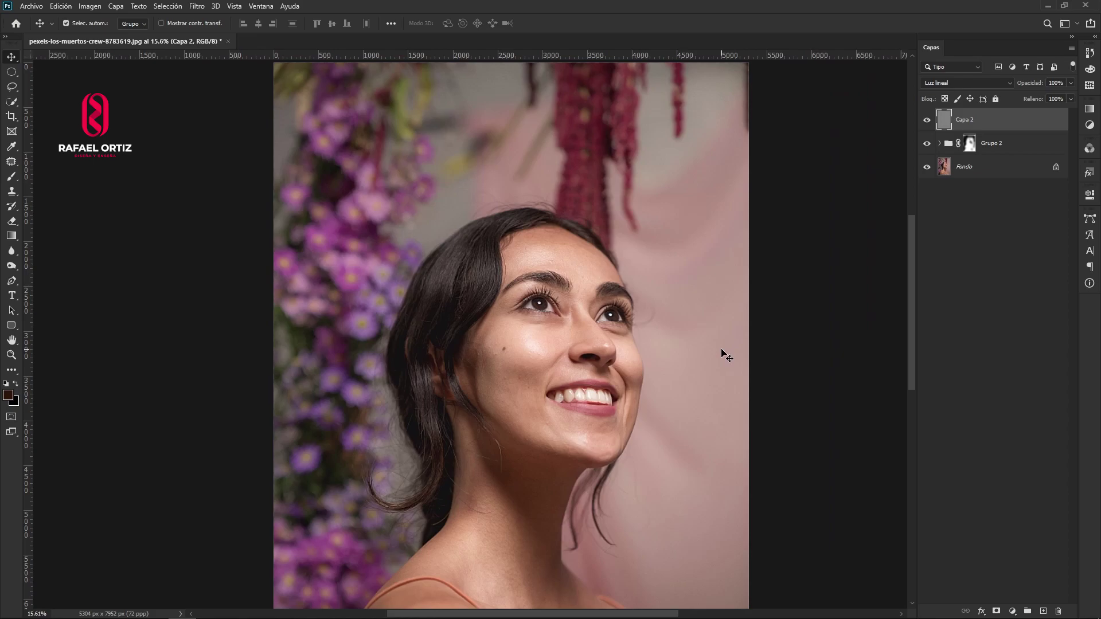
pyautogui.scroll(2, 648, 335)
pyautogui.scroll(2, 648, 335)
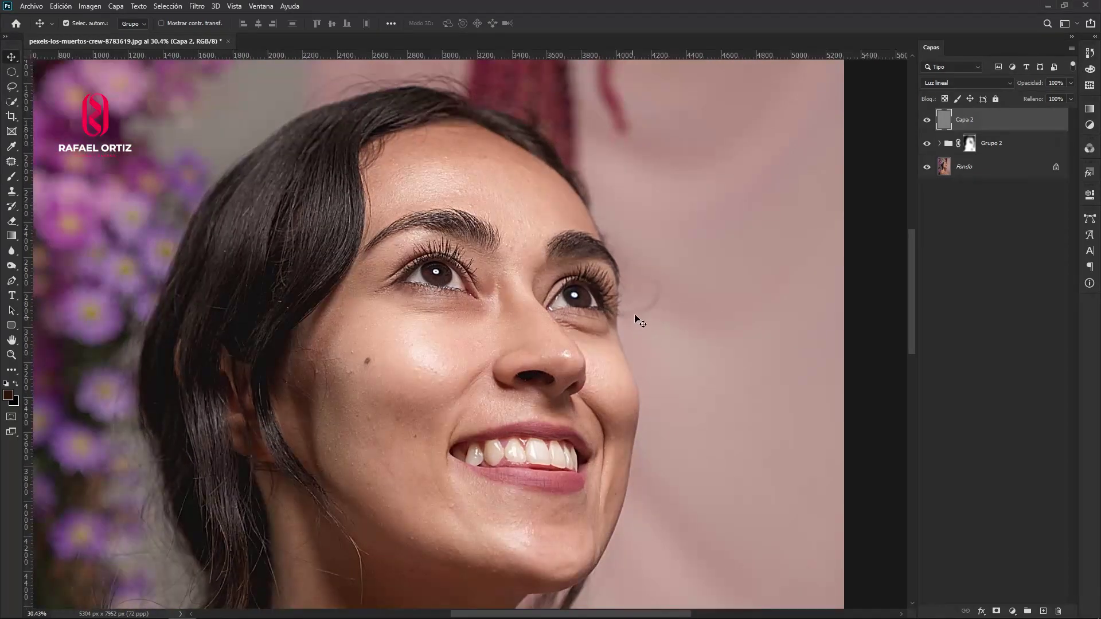
pyautogui.press('b')
pyautogui.scroll(-2, 632, 266)
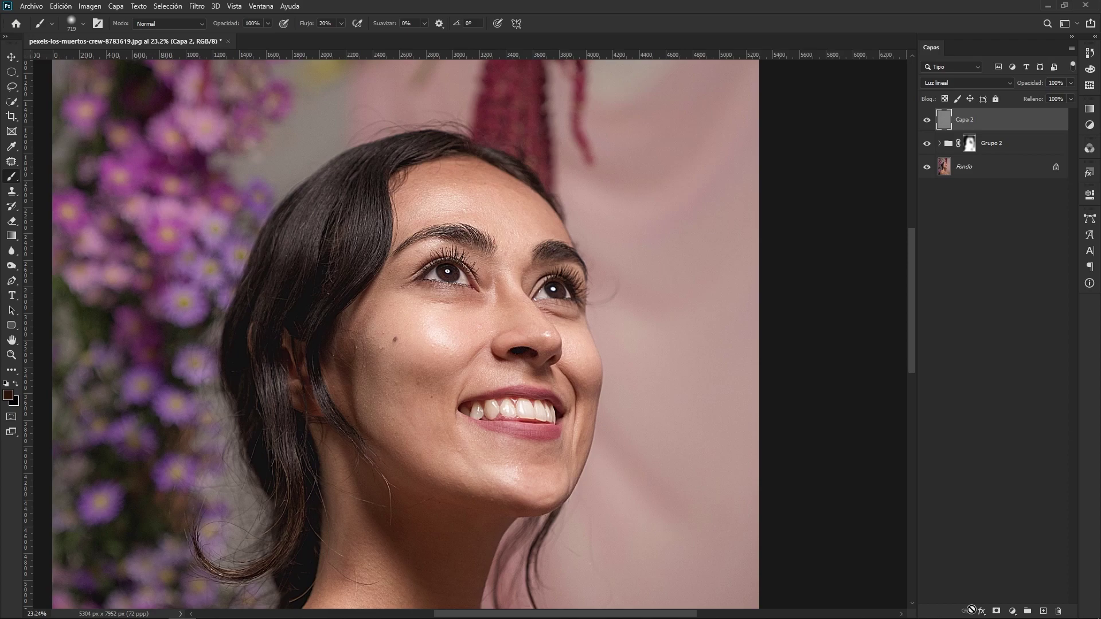
# Alt-add a black layer mask to Capa 2, hiding all its Luz lineal sharpening.
pyautogui.keyDown('alt'); pyautogui.click(998, 612); pyautogui.keyUp('alt')
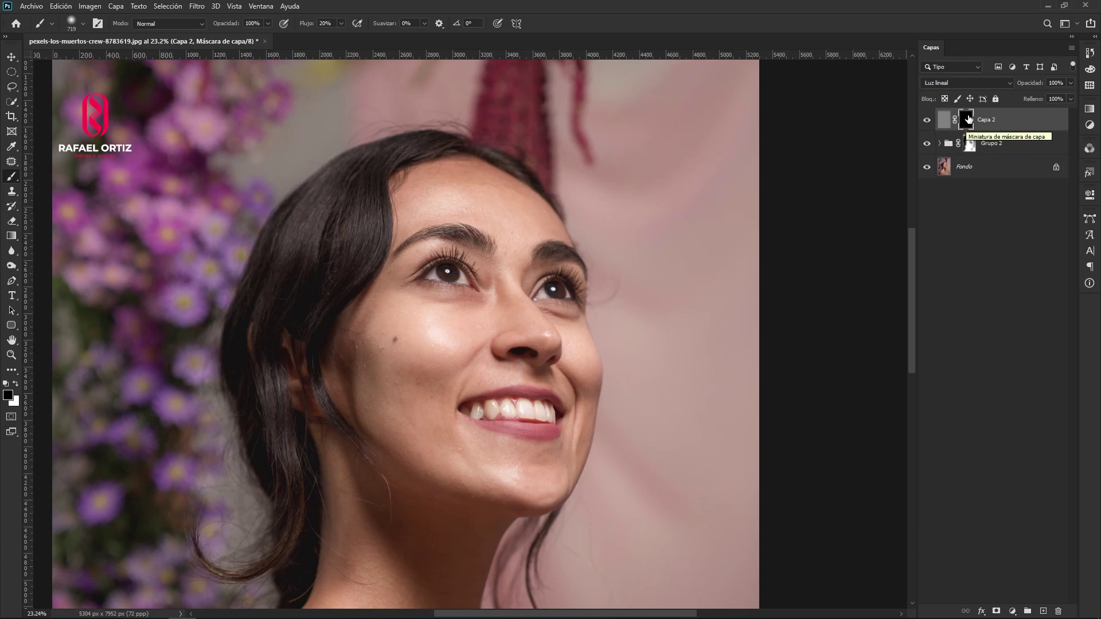
pyautogui.hscroll(-1, 643, 202)
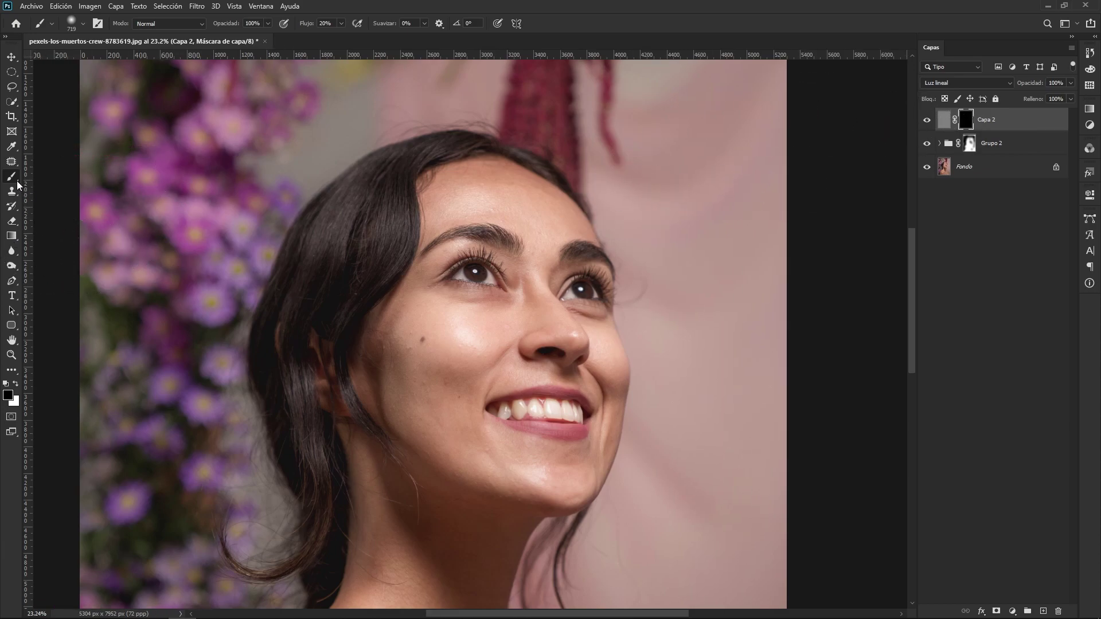
# Set white as foreground, shrink the soft brush and paint white over the face on Capa 2's mask.
pyautogui.click(15, 384)
pyautogui.scroll(2, 550, 257)
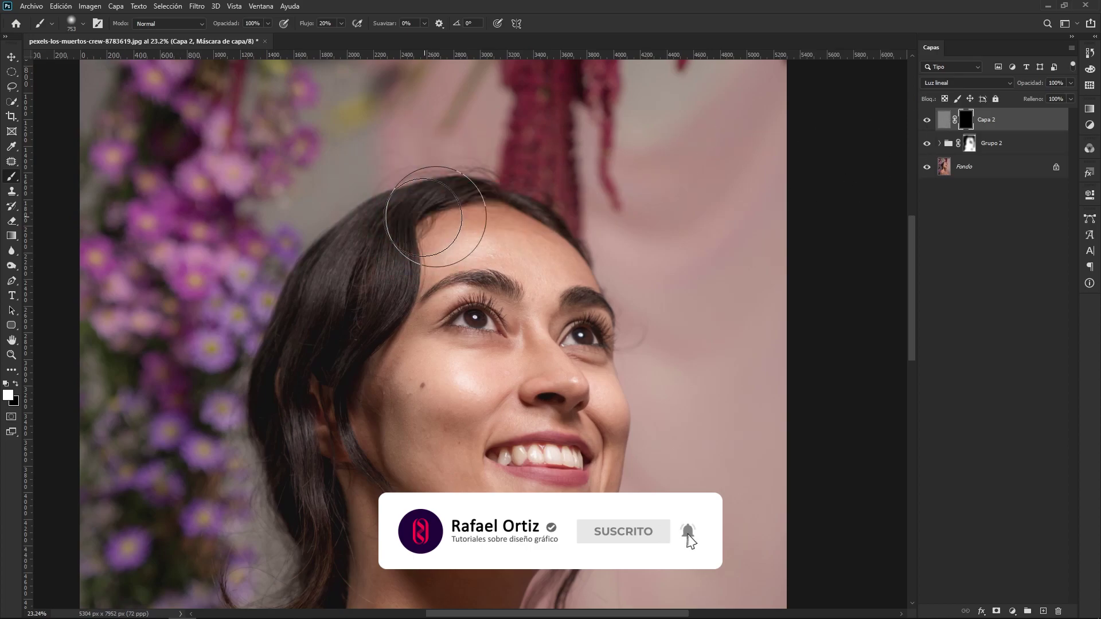
pyautogui.scroll(3, 413, 221)
pyautogui.moveTo(548, 270)
pyautogui.mouseDown()
pyautogui.moveTo(521, 273)
pyautogui.moveTo(519, 290)
pyautogui.mouseUp()
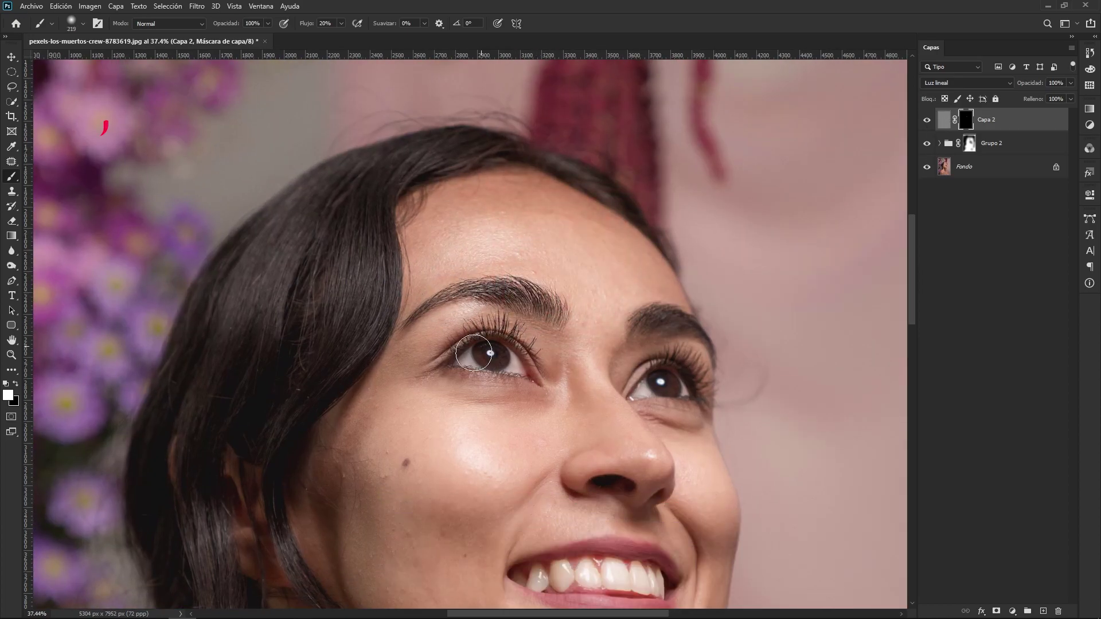
pyautogui.scroll(-1, 642, 341)
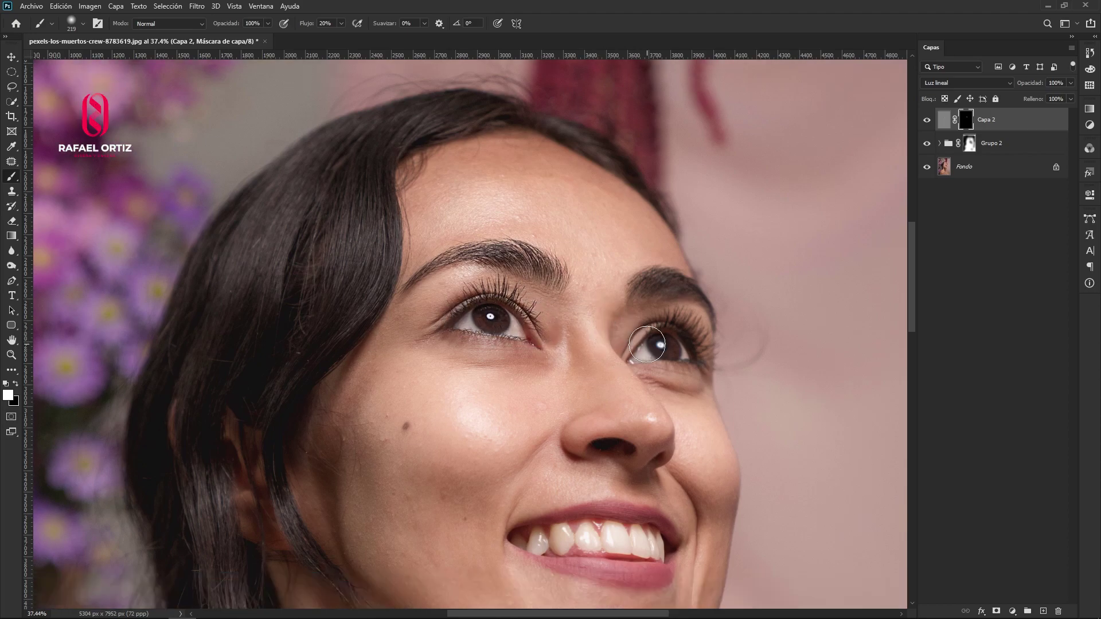
pyautogui.scroll(1, 648, 347)
pyautogui.moveTo(379, 185)
pyautogui.mouseDown()
pyautogui.moveTo(413, 184)
pyautogui.moveTo(351, 239)
pyautogui.moveTo(302, 214)
pyautogui.moveTo(226, 352)
pyautogui.moveTo(312, 300)
pyautogui.mouseUp()
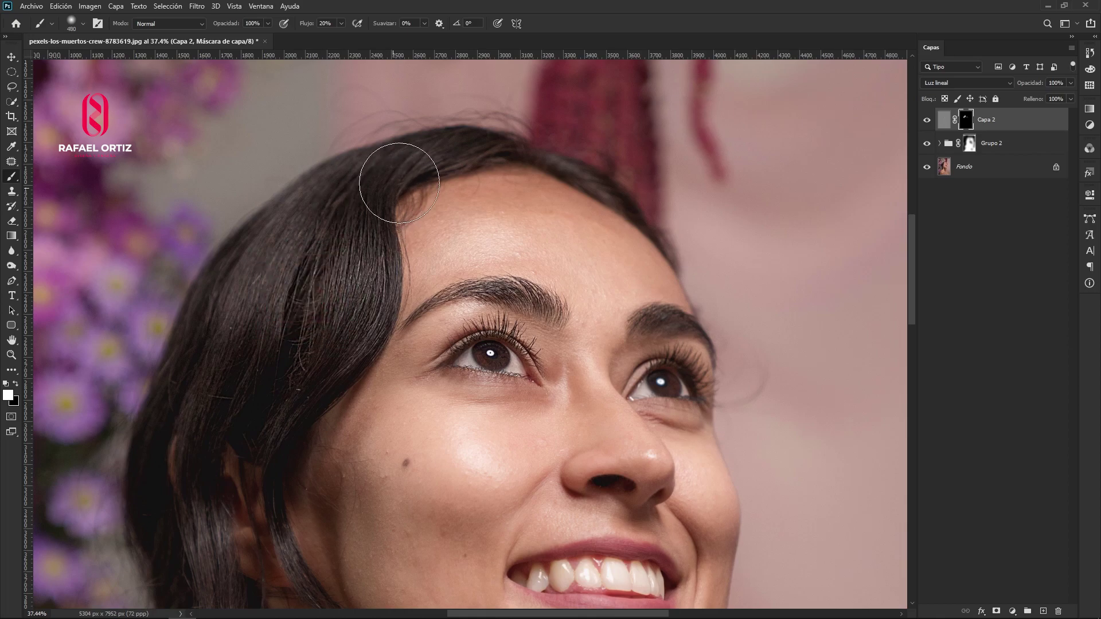
pyautogui.scroll(-3, 484, 221)
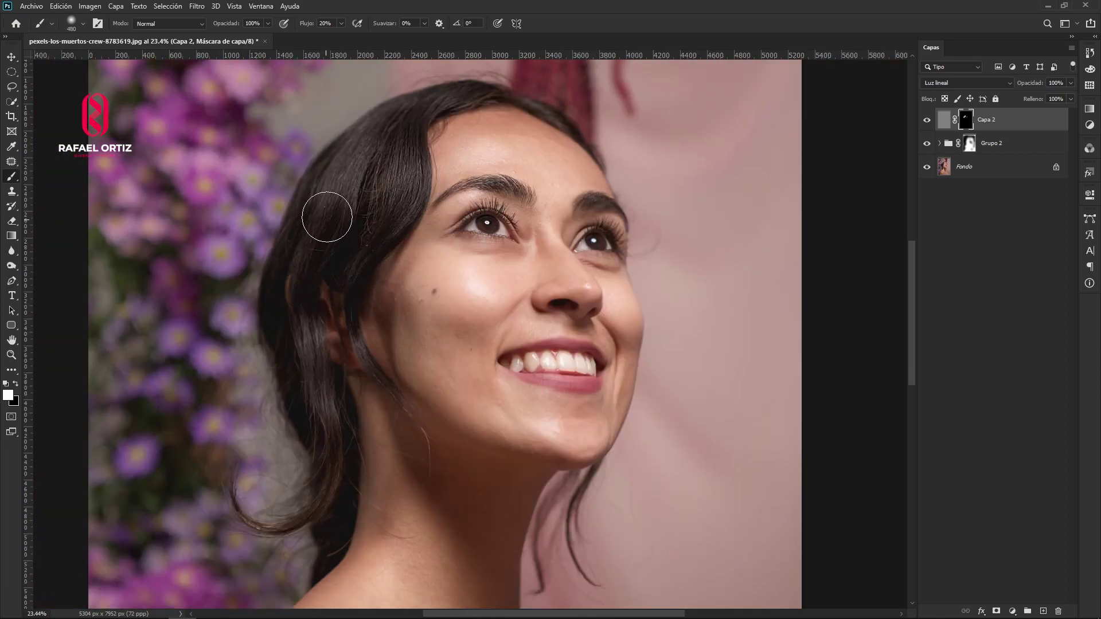
pyautogui.scroll(1, 170, 335)
pyautogui.scroll(2, 171, 336)
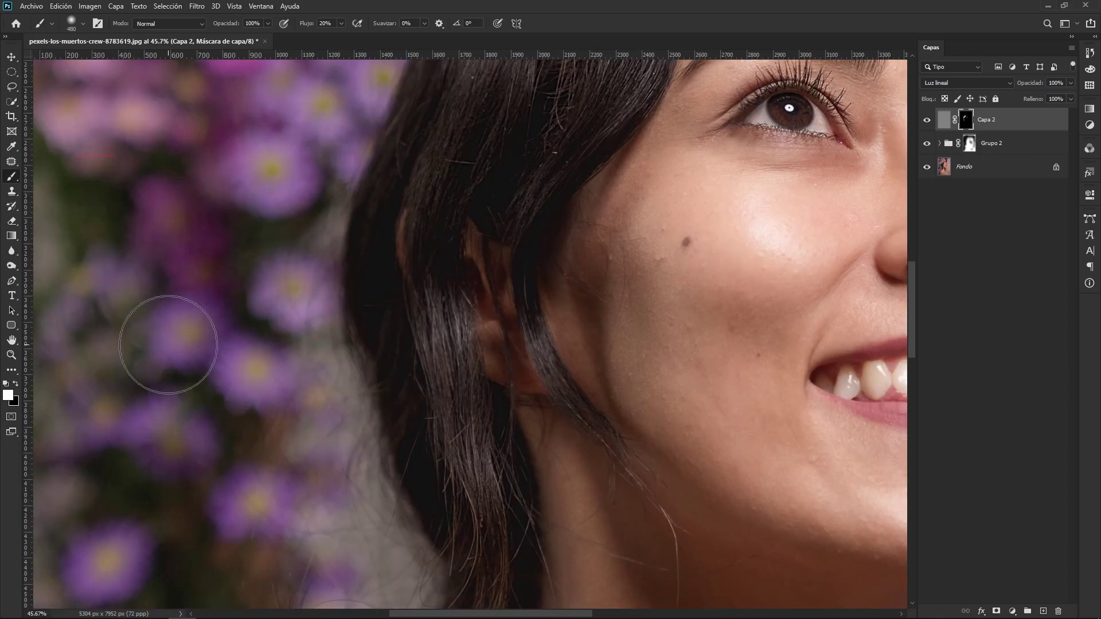
pyautogui.scroll(-2, 236, 303)
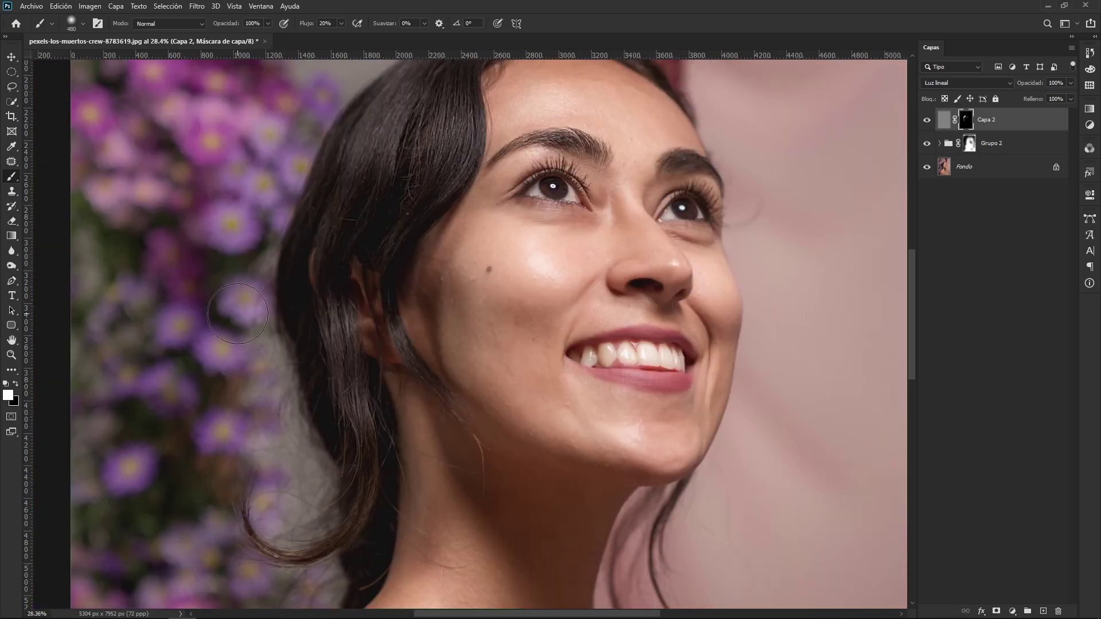
pyautogui.scroll(-1, 237, 314)
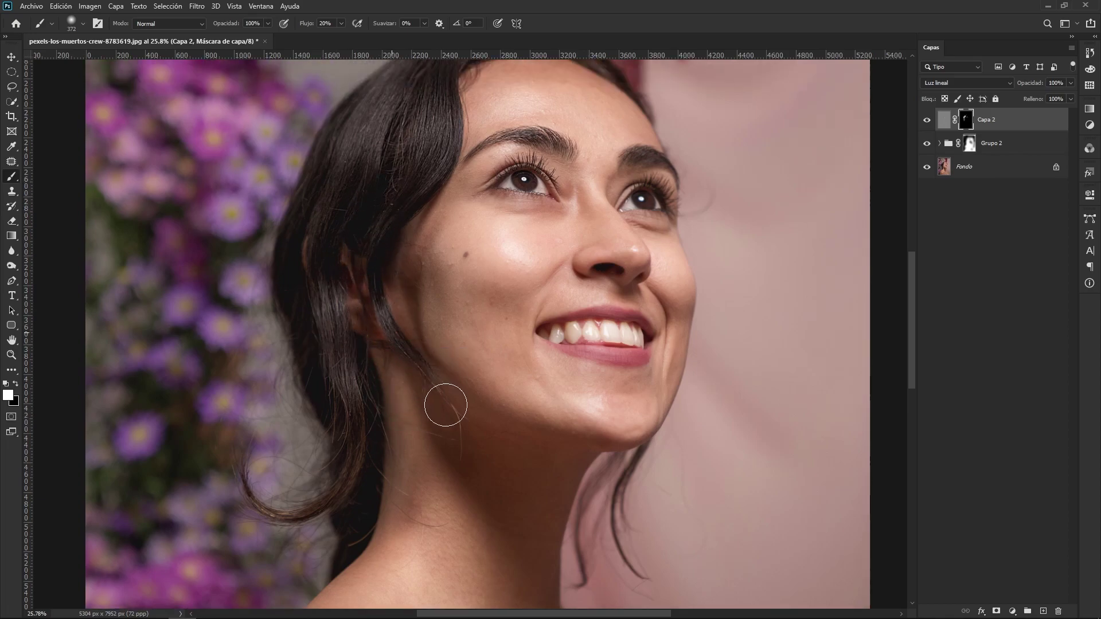
pyautogui.scroll(2, 537, 320)
pyautogui.scroll(2, 537, 320)
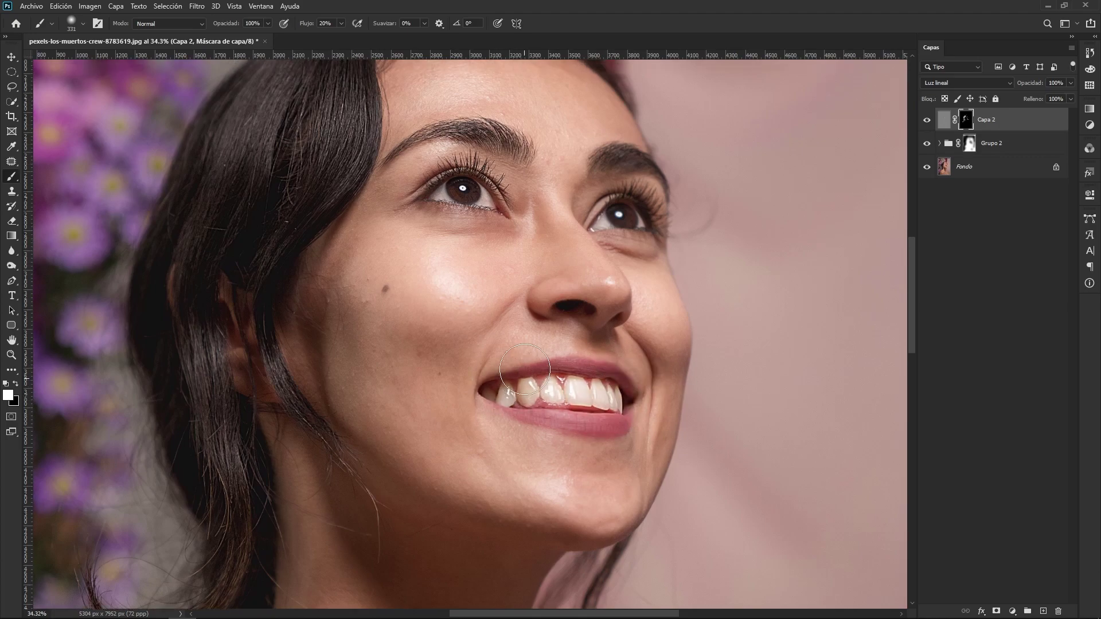
pyautogui.scroll(5, 485, 373)
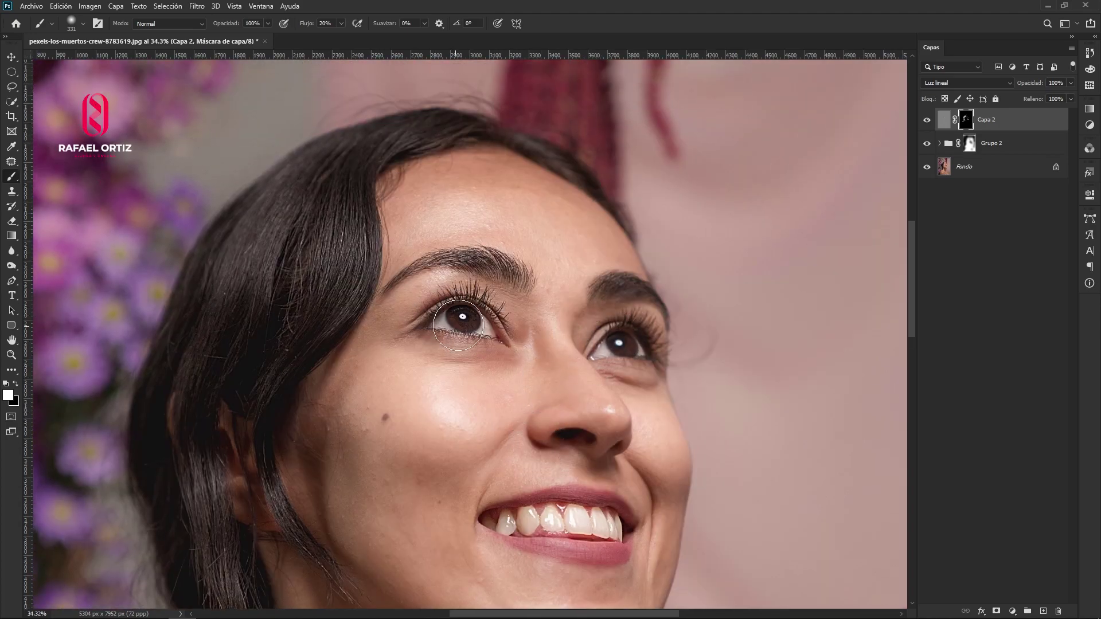
# Resize the brush and paint white along the hairline and around the ear to reveal sharpening.
pyautogui.moveTo(350, 203); pyautogui.dragTo(387, 183)
pyautogui.scroll(-3, 195, 396)
pyautogui.scroll(-4, 202, 383)
pyautogui.scroll(2, 198, 326)
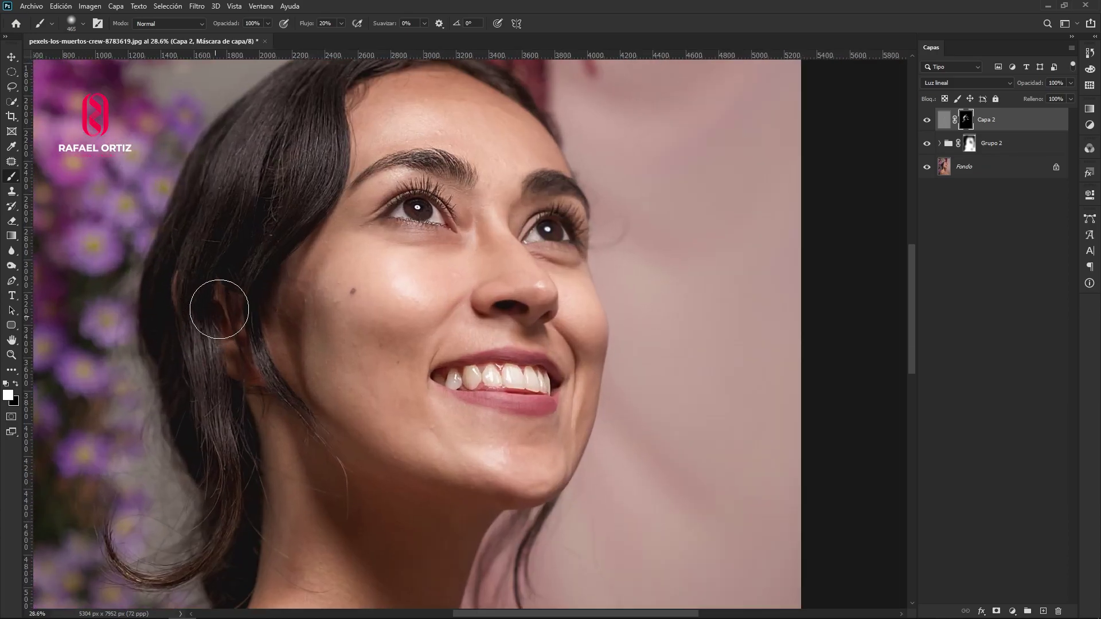
pyautogui.moveTo(244, 306); pyautogui.dragTo(206, 308)
pyautogui.scroll(-3, 315, 442)
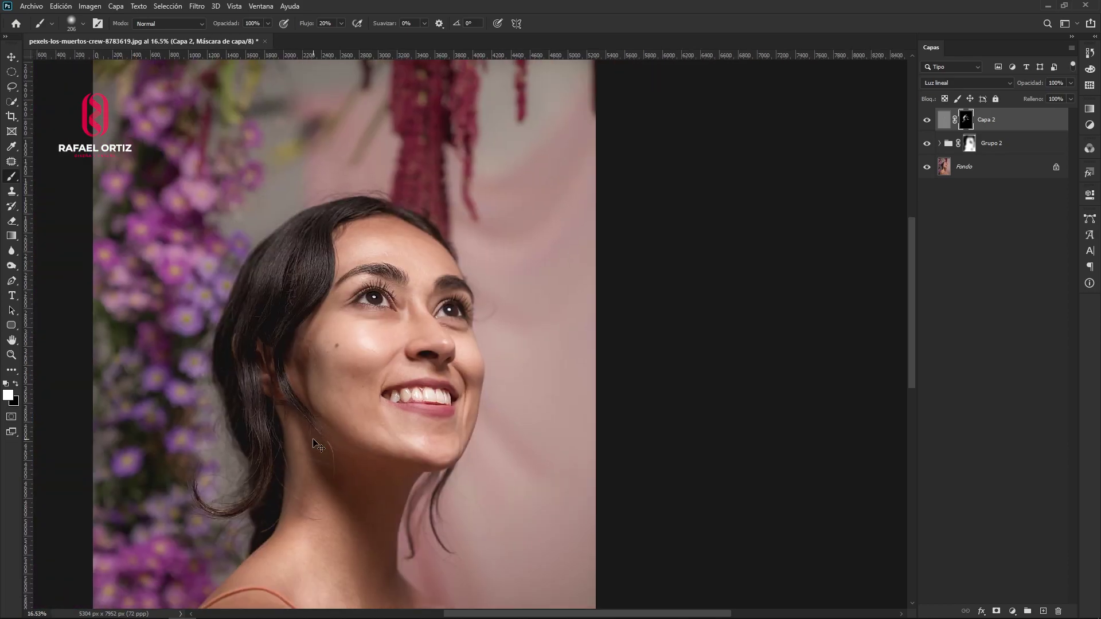
pyautogui.scroll(1, 304, 437)
pyautogui.scroll(1, 305, 437)
pyautogui.scroll(2, 371, 325)
pyautogui.scroll(2, 371, 325)
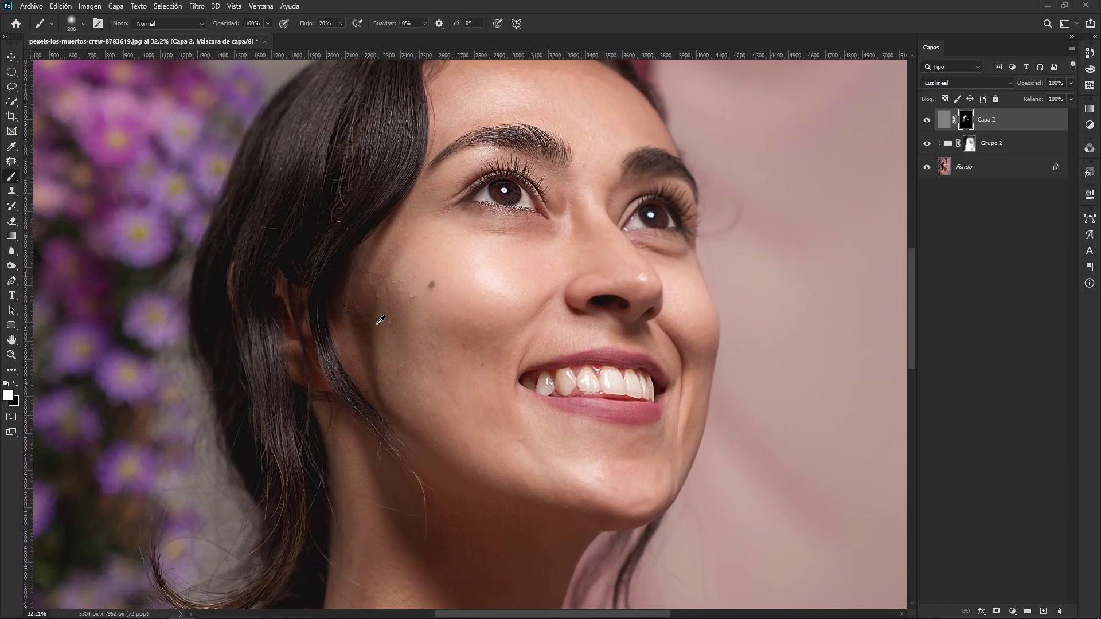
pyautogui.scroll(-1, 418, 331)
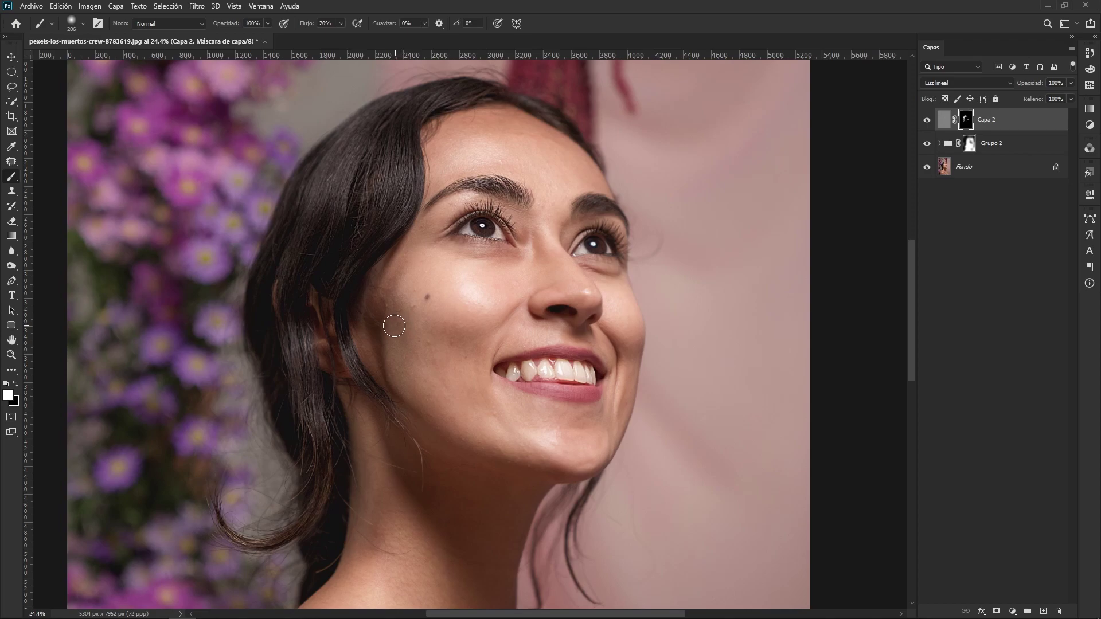
pyautogui.scroll(-2, 432, 295)
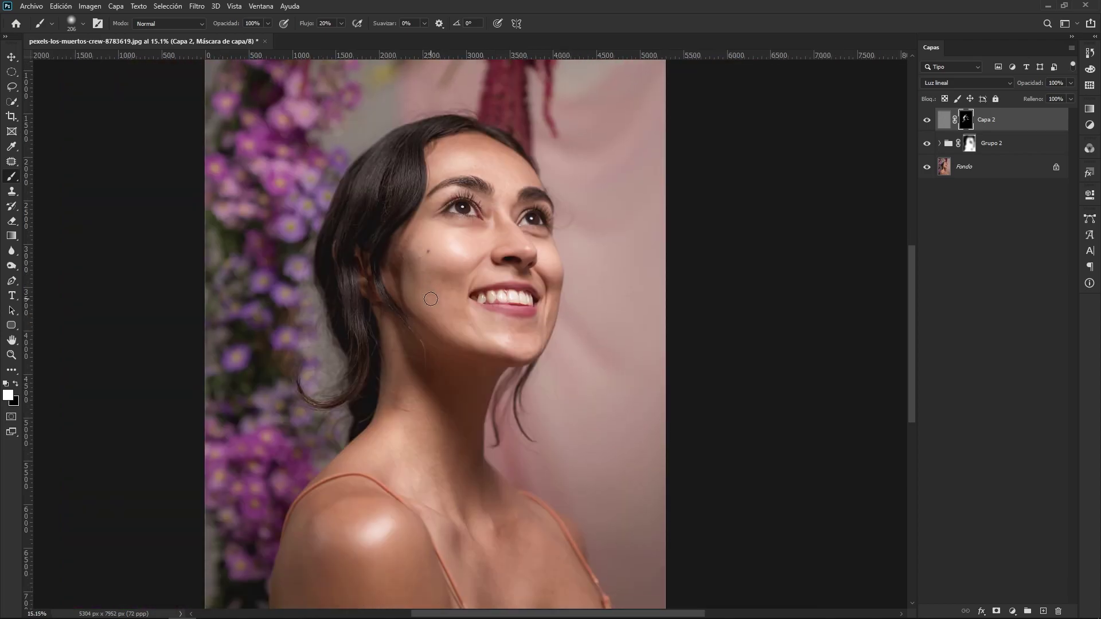
pyautogui.scroll(-3, 383, 366)
pyautogui.scroll(-3, 383, 366)
pyautogui.scroll(1, 369, 324)
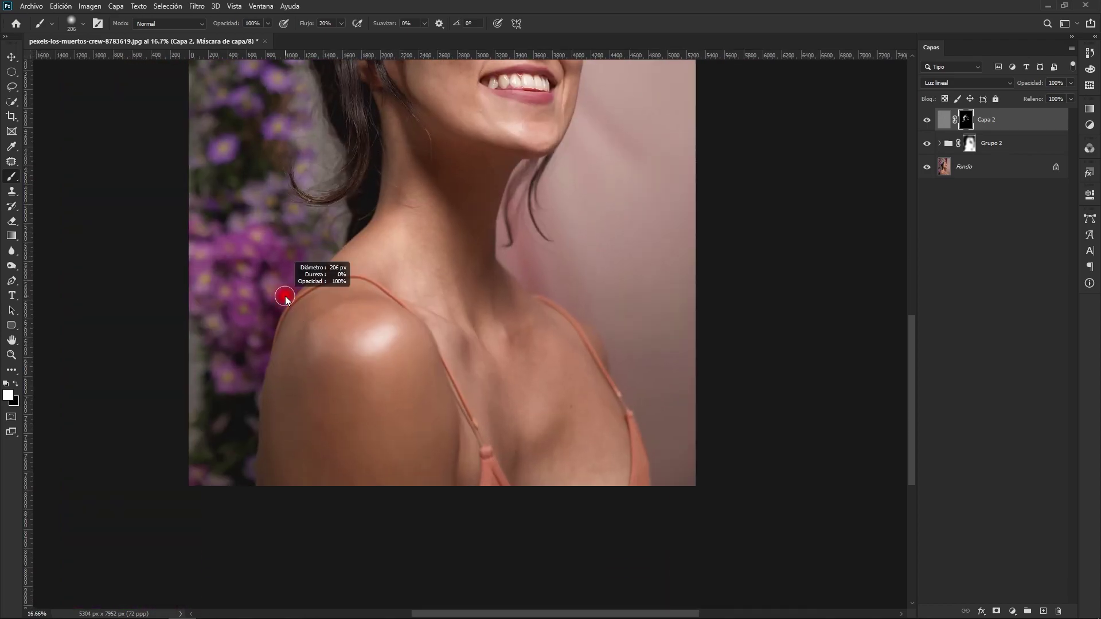
pyautogui.scroll(2, 365, 285)
pyautogui.scroll(3, 365, 285)
pyautogui.scroll(-1, 374, 281)
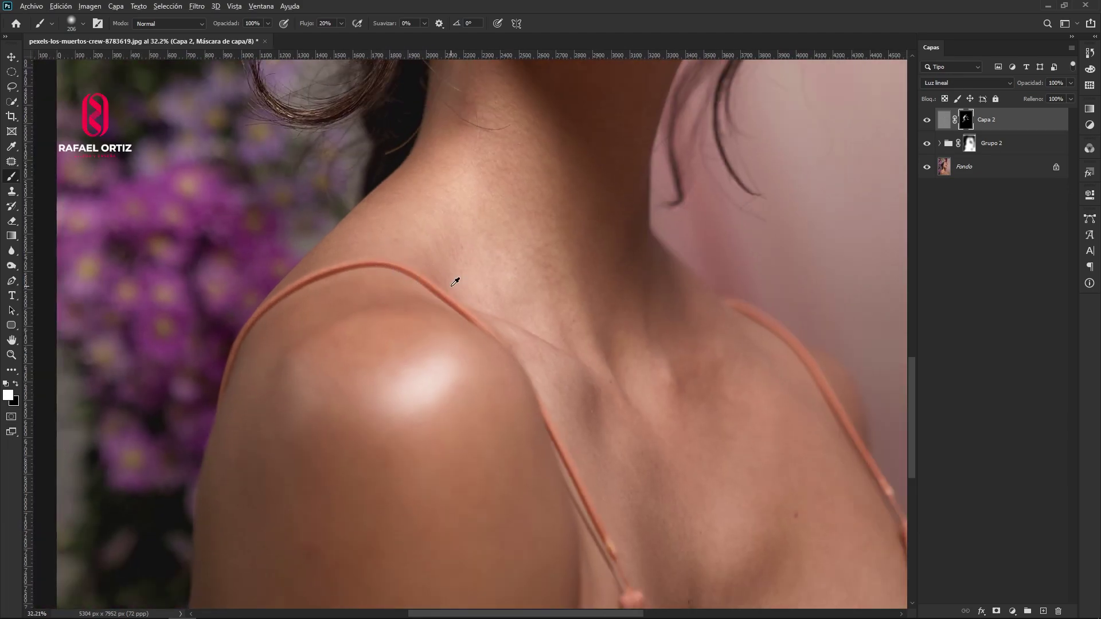
pyautogui.scroll(-3, 451, 286)
pyautogui.scroll(-2, 451, 286)
pyautogui.scroll(2, 450, 286)
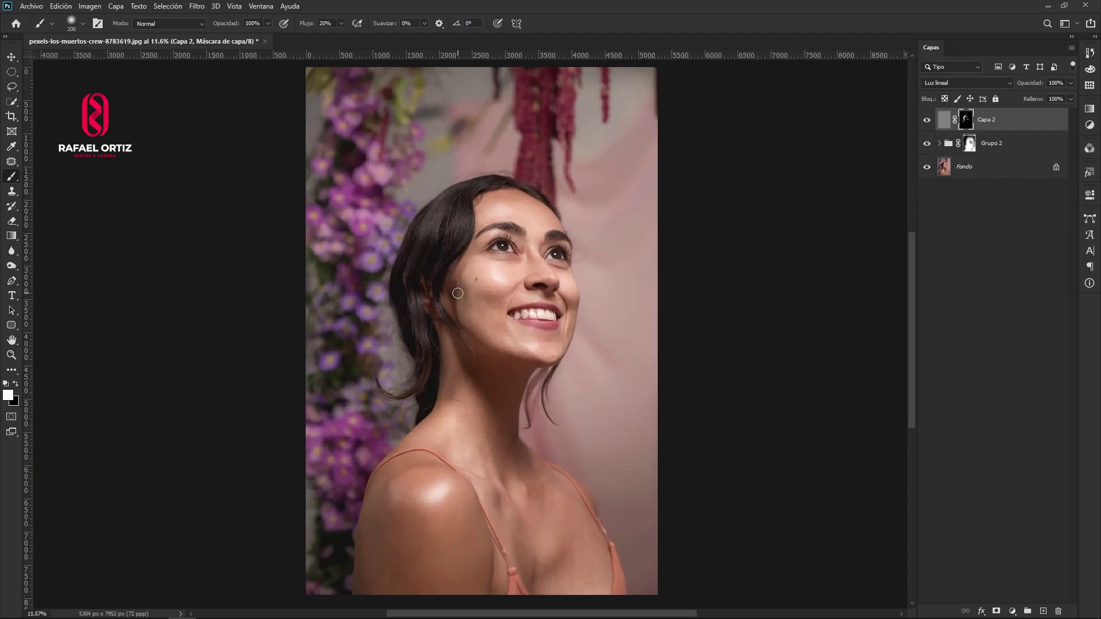
pyautogui.click(10, 57)
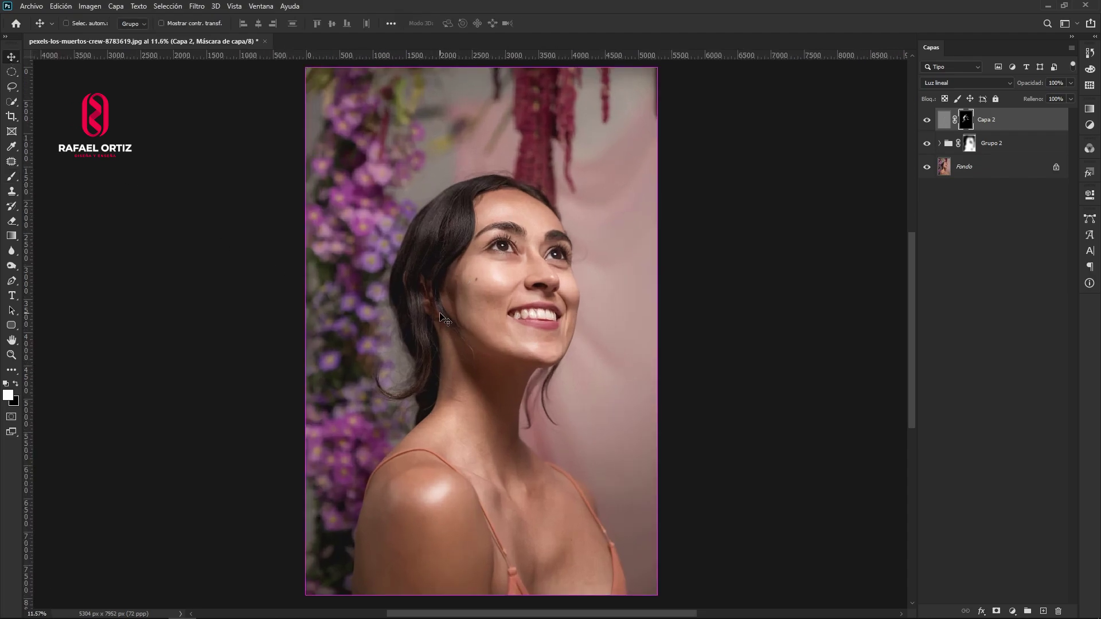
pyautogui.scroll(1, 445, 319)
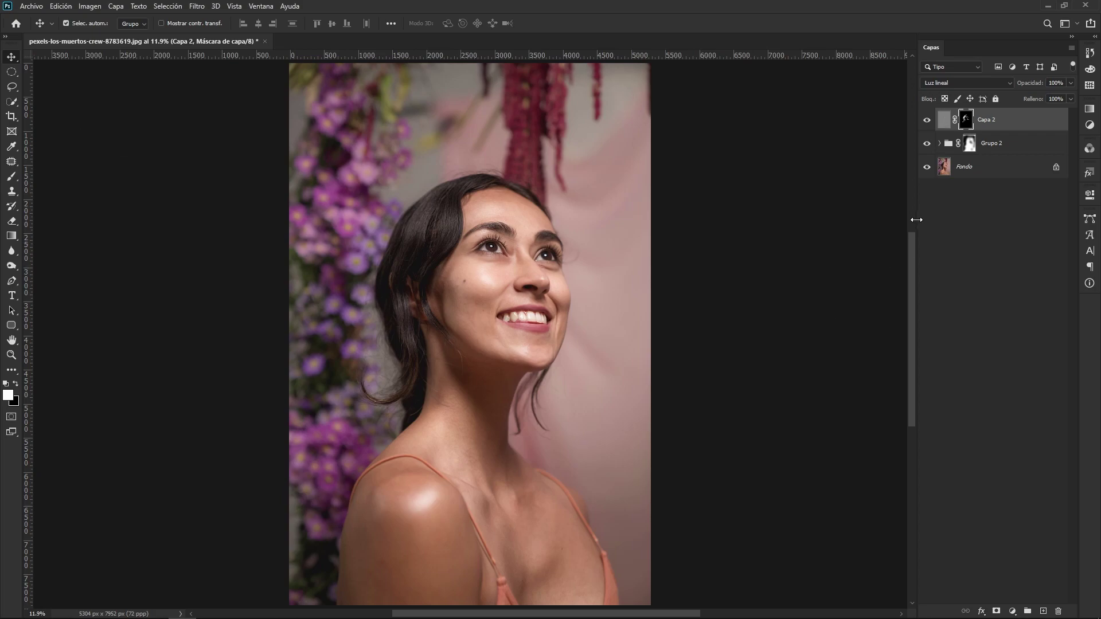
pyautogui.keyDown('alt'); pyautogui.click(927, 168); pyautogui.keyUp('alt')
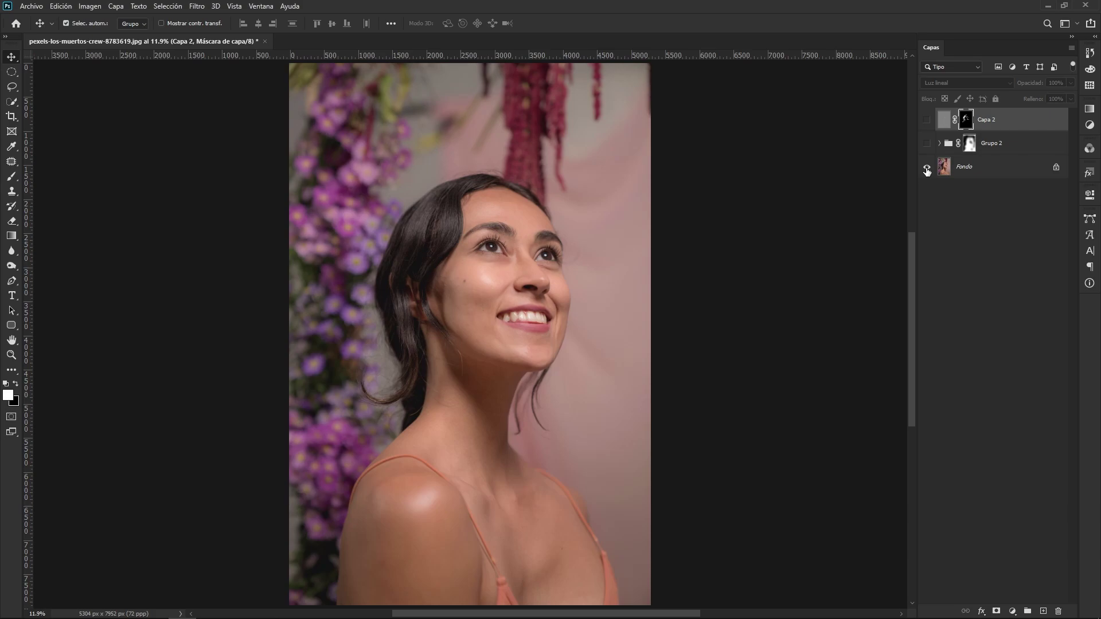
pyautogui.keyDown('alt'); pyautogui.click(927, 167); pyautogui.keyUp('alt')
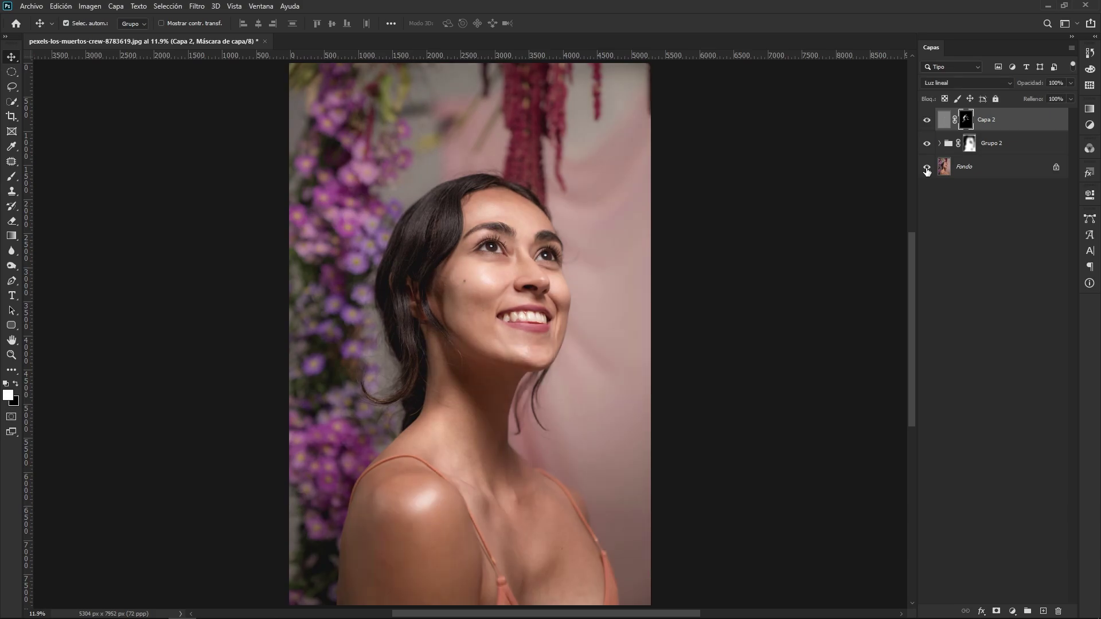